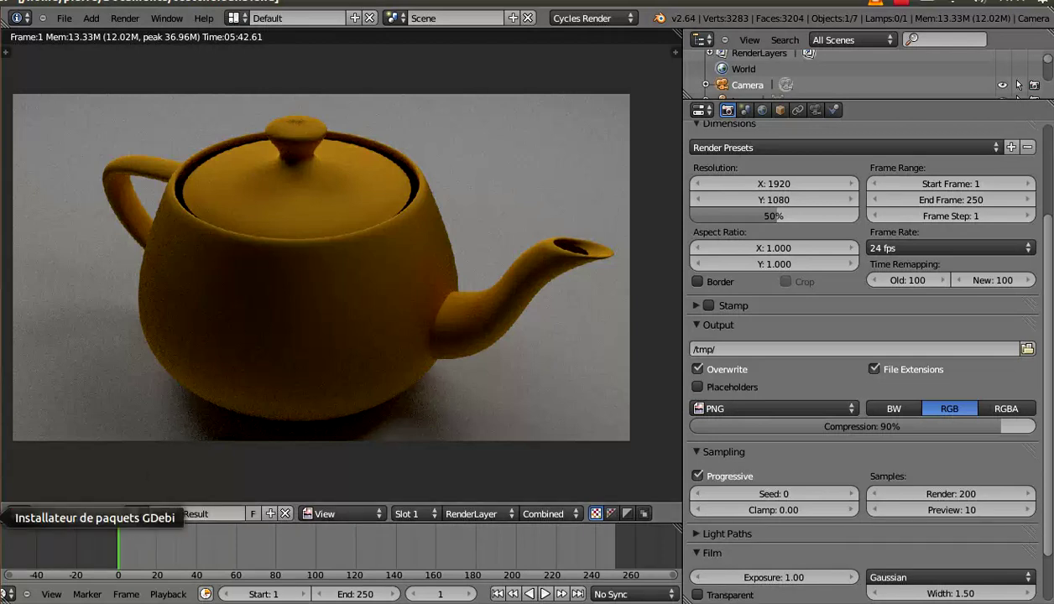
Step: Turn the render view into a Node Editor and widen it slightly
left_click(15, 513)
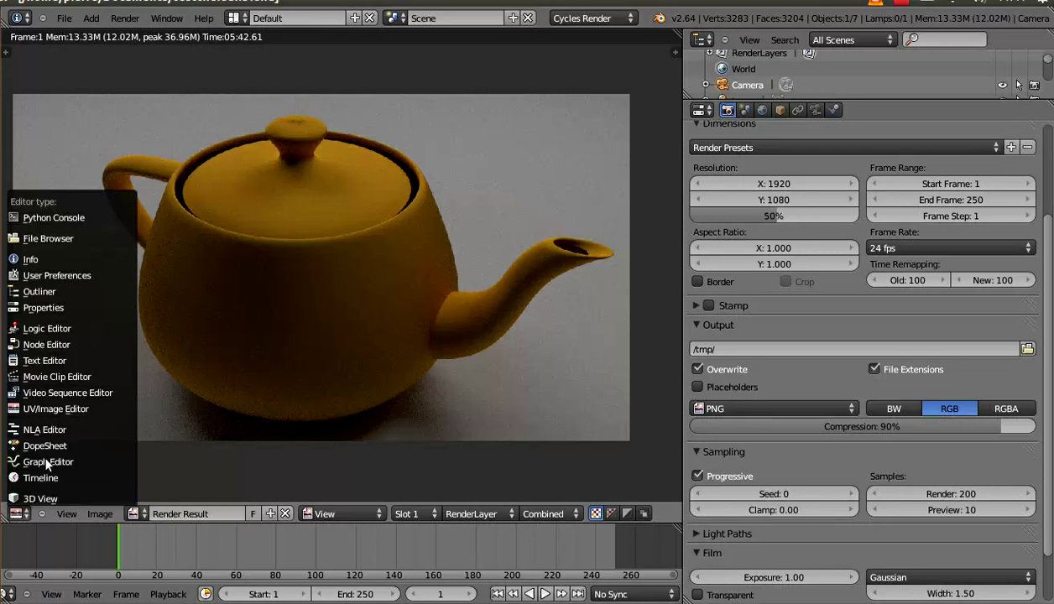
left_click(63, 351)
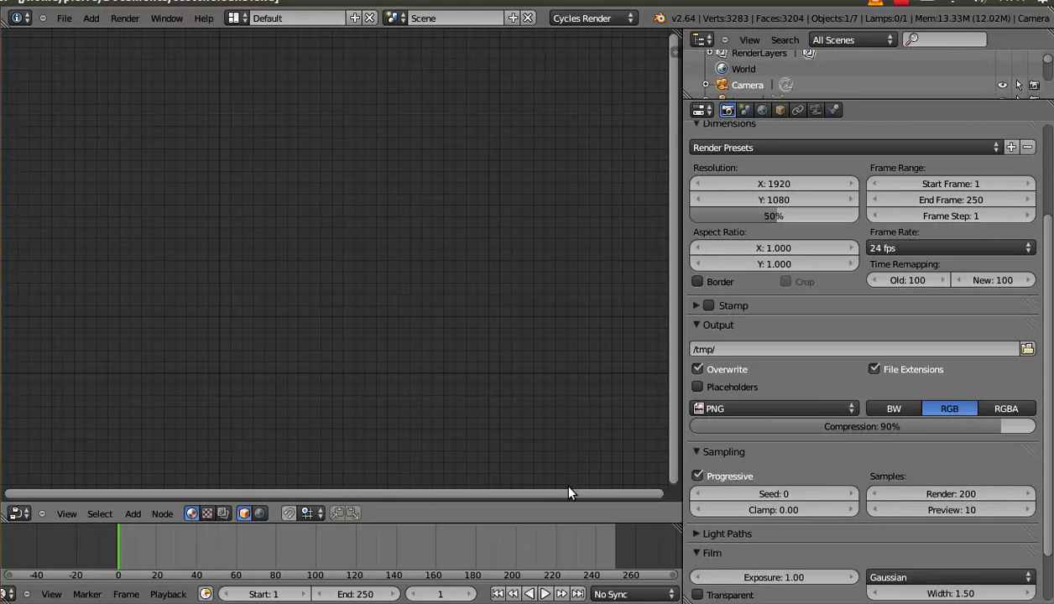
left_click_drag(682, 453, 889, 455)
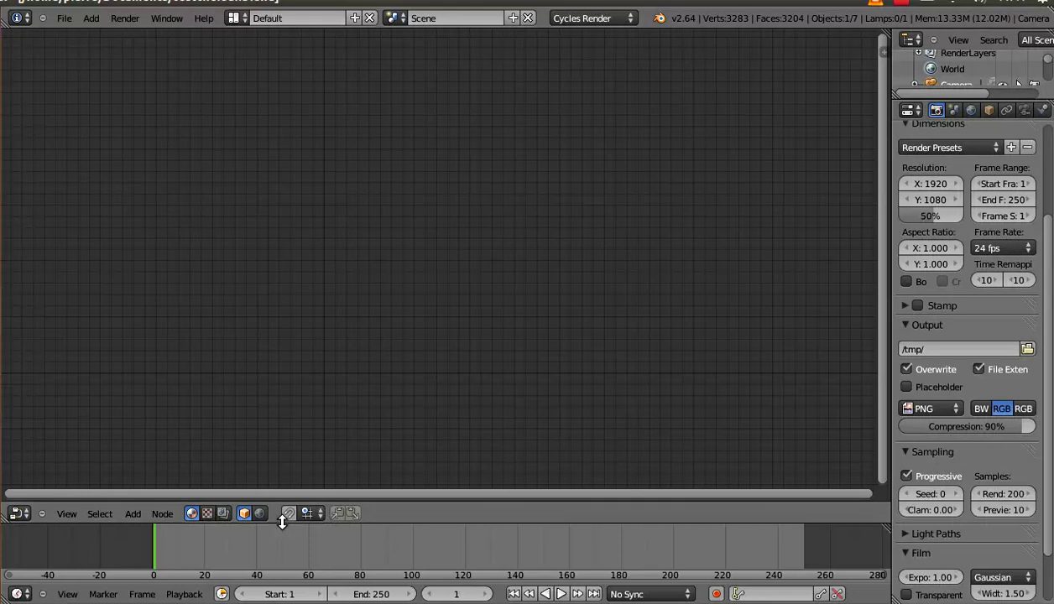
Step: Merge the timeline area into the node editor and switch it to the Compositing node tree
right_click(374, 522)
left_click(378, 542)
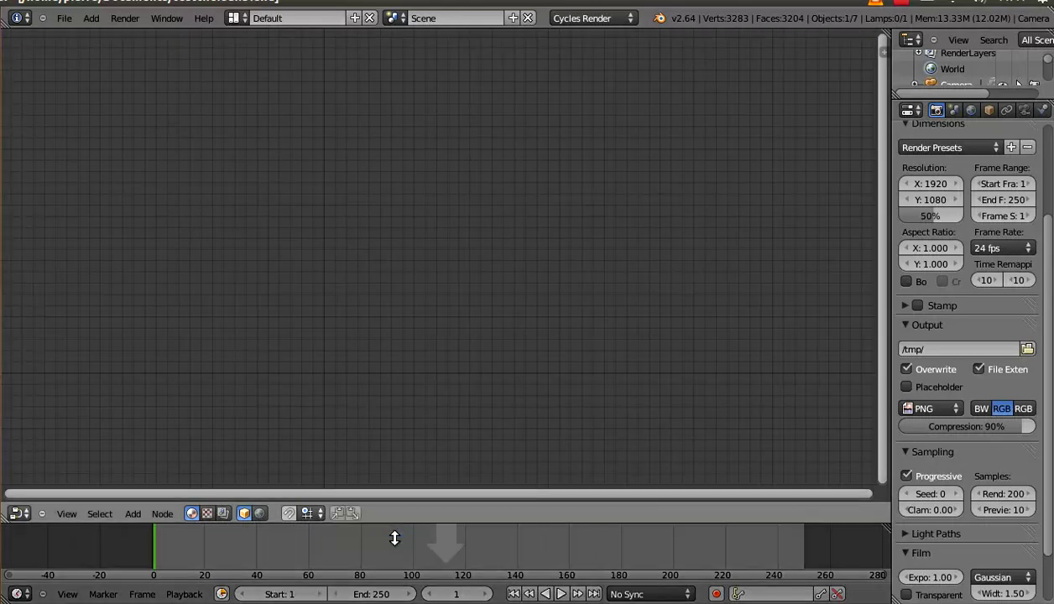
left_click(394, 538)
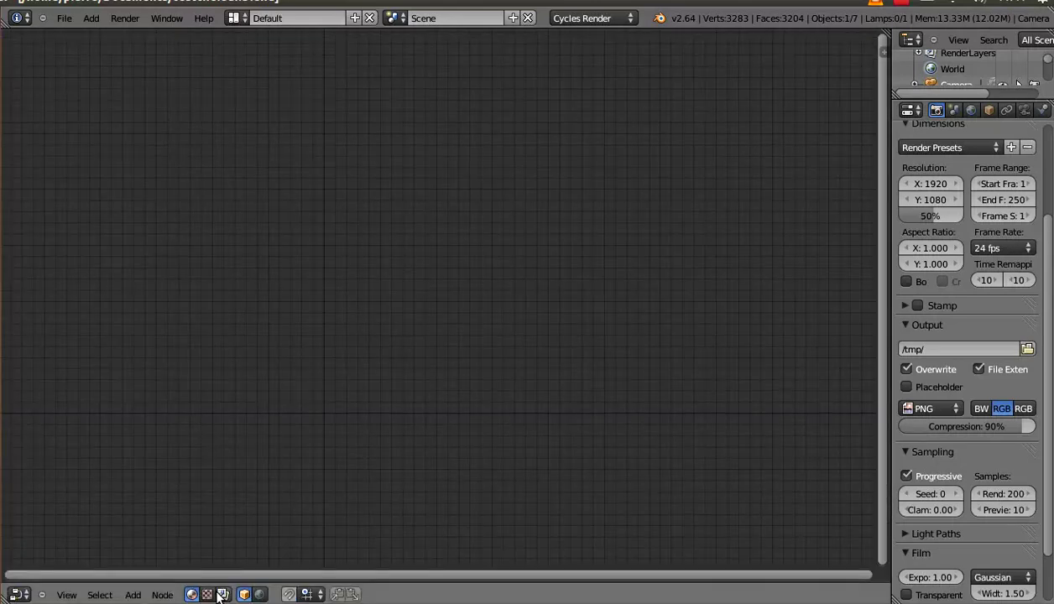
left_click(223, 595)
Step: Enable Use Nodes for the compositor, then show and dismiss the Help splash screen
left_click(271, 595)
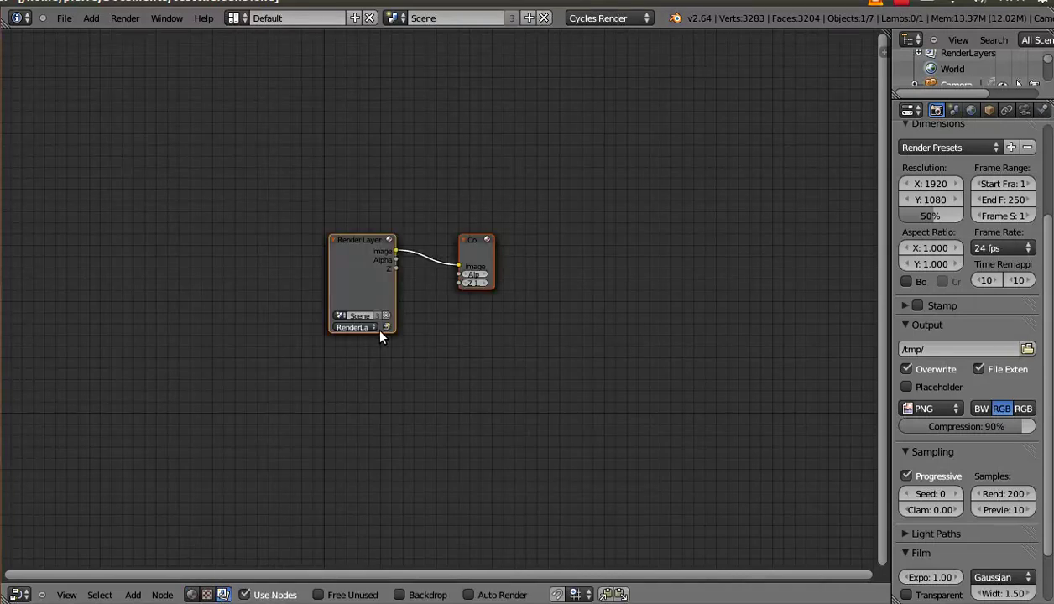
left_click(168, 18)
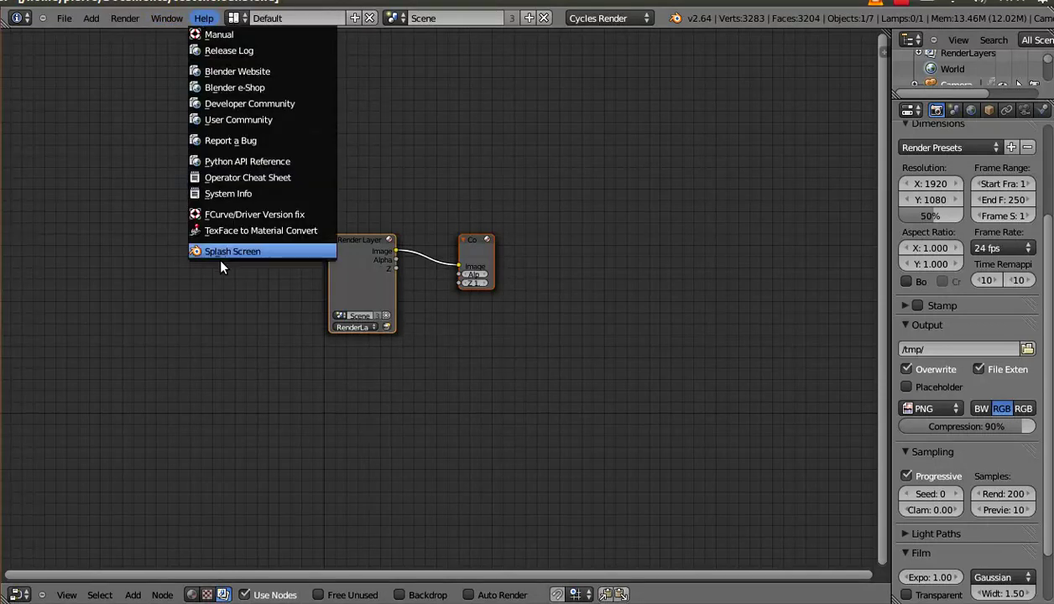
left_click(217, 253)
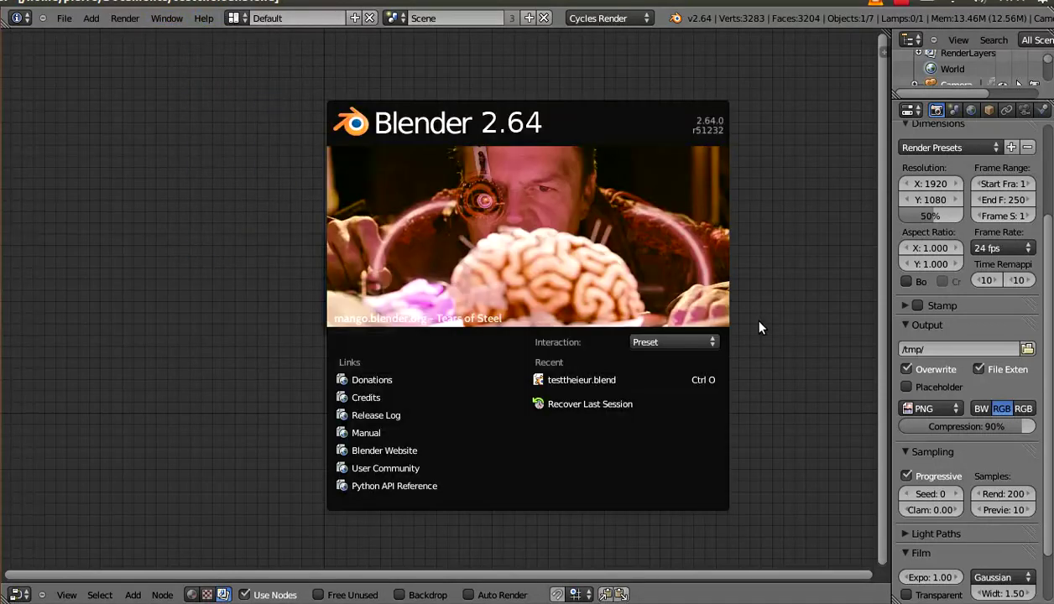
left_click(536, 259)
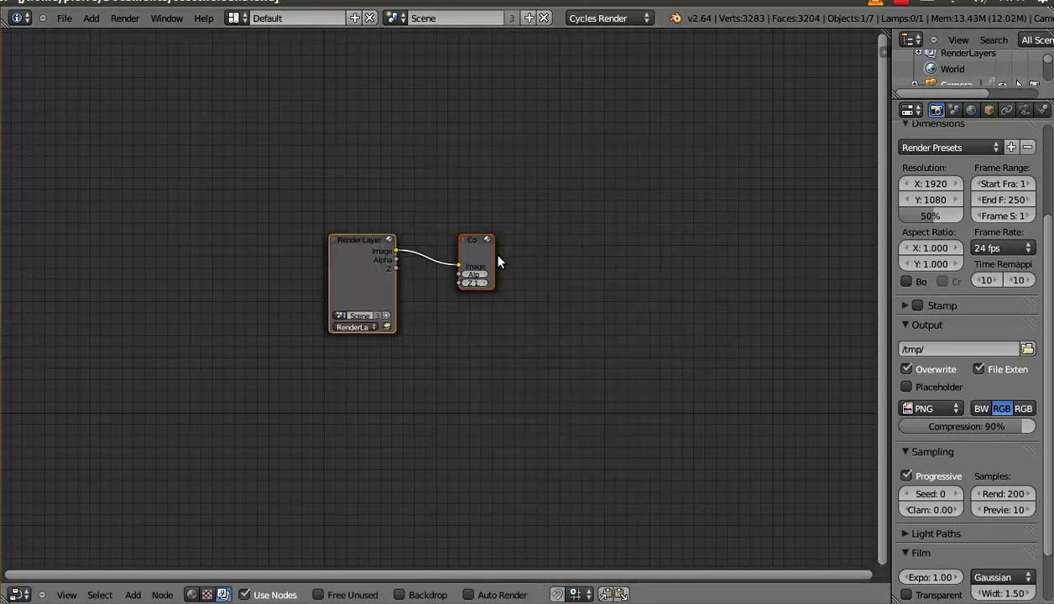
Step: Spread the Render Layers and Composite nodes apart and turn on the Backdrop
left_click_drag(345, 252, 273, 254)
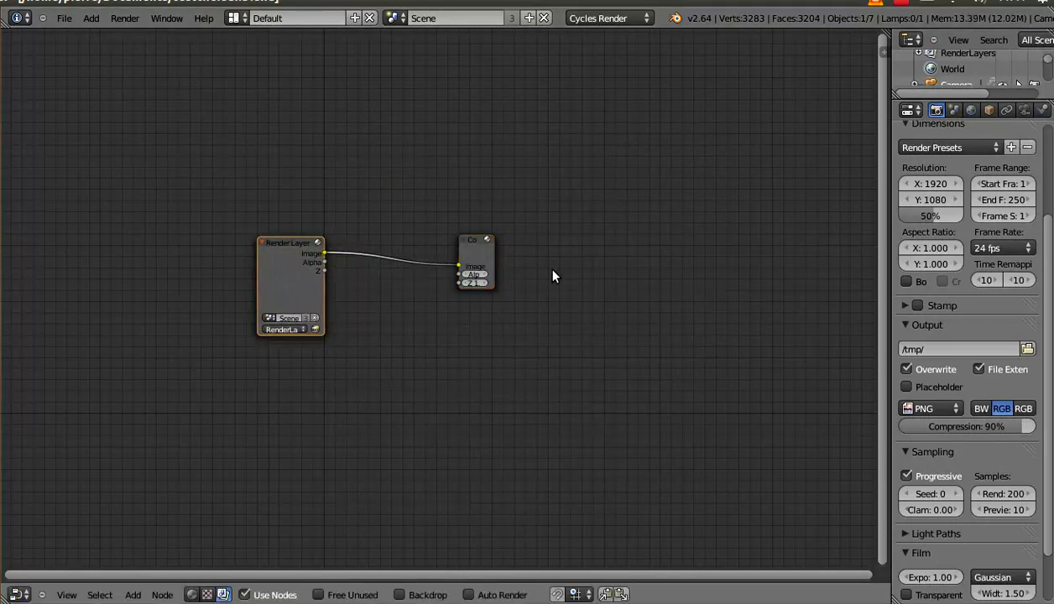
left_click_drag(484, 254, 524, 261)
left_click_drag(301, 292, 255, 250)
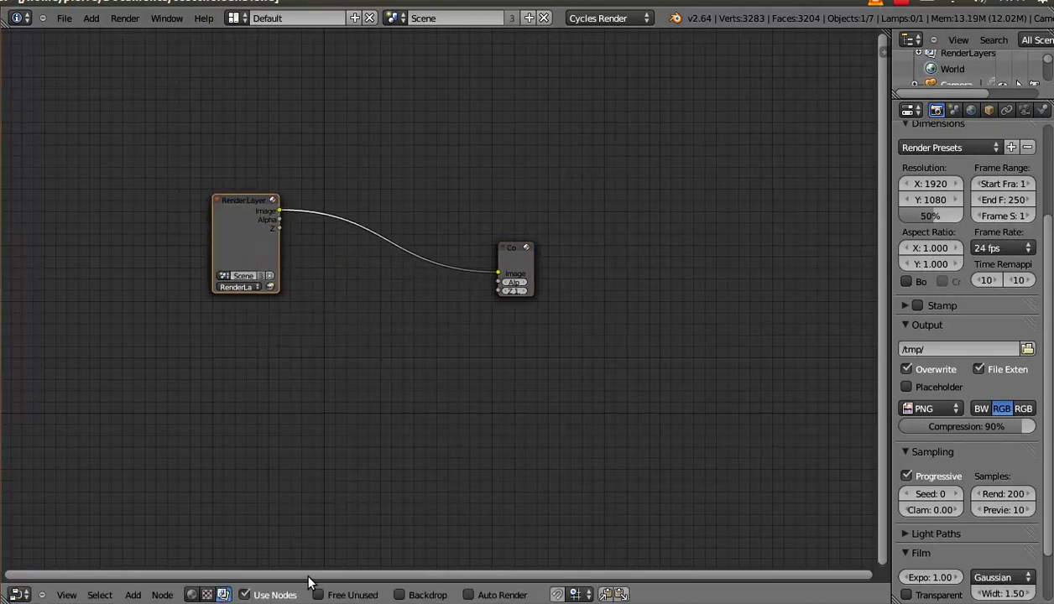
left_click(410, 590)
Step: Add an Output > Viewer node and link the Render Layers Image output into it
left_click(133, 595)
mouse_move(148, 548)
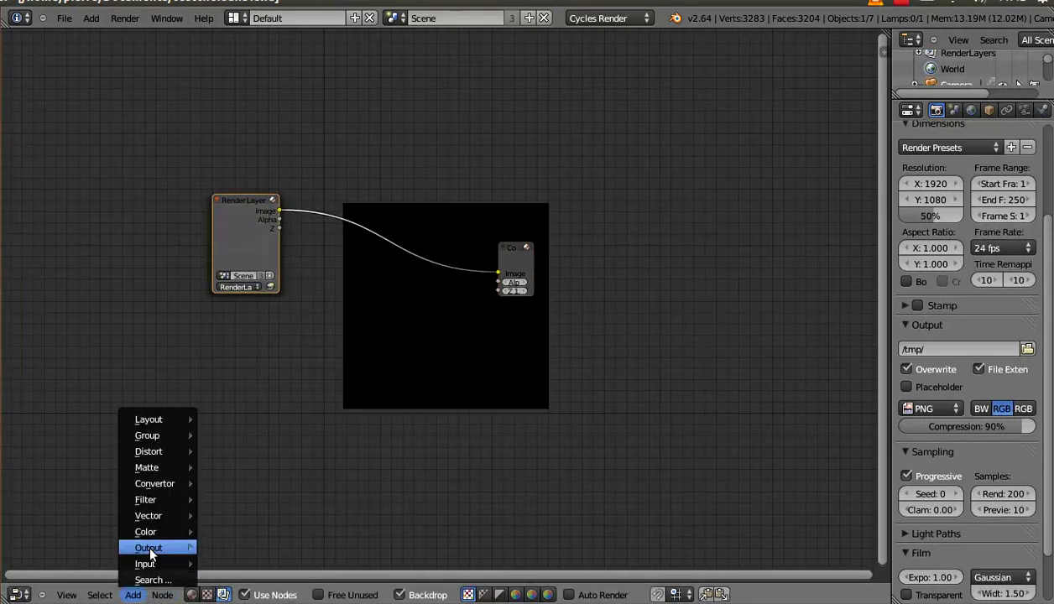
left_click(227, 499)
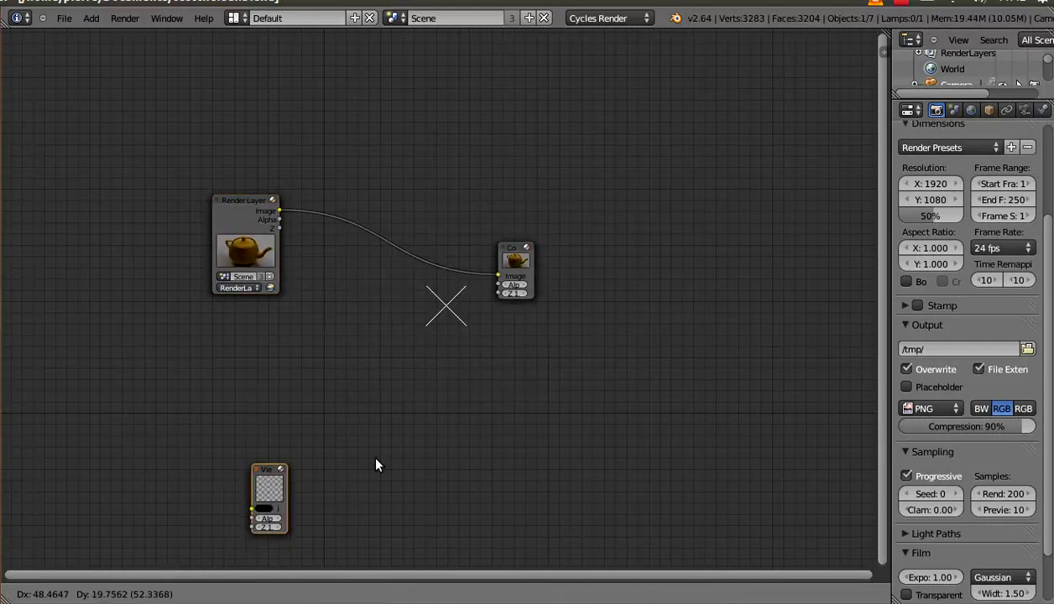
left_click_drag(221, 241, 109, 404)
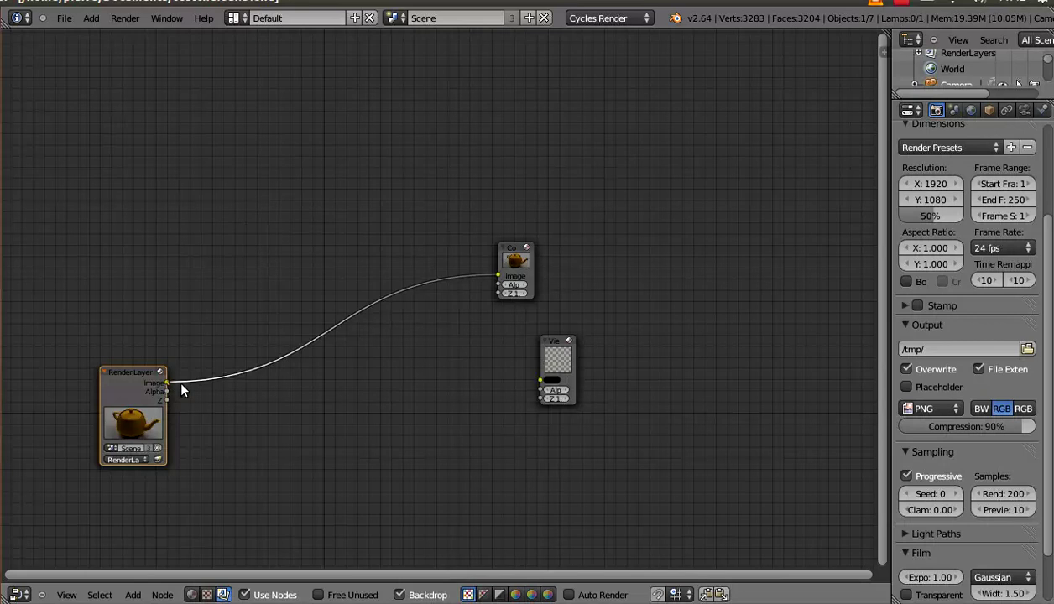
left_click_drag(181, 386, 541, 370)
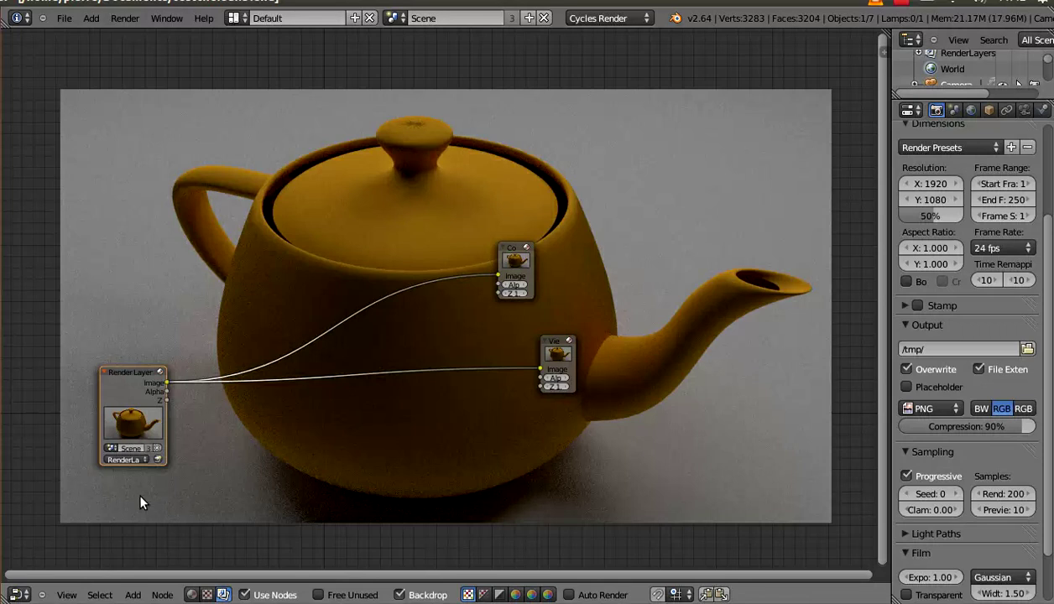
left_click(135, 595)
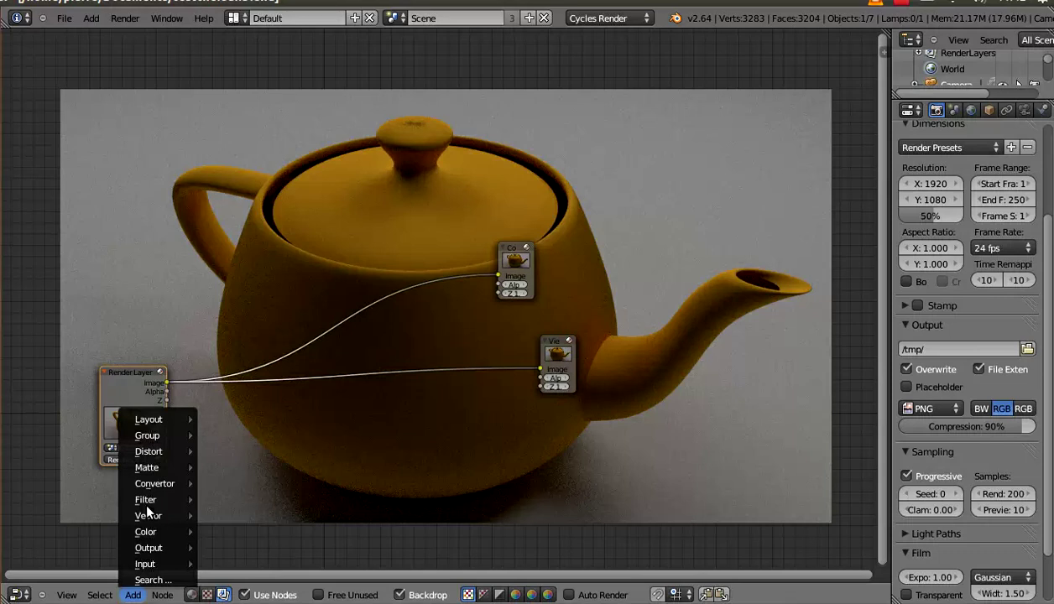
Step: Undo a stray Movie Distortion node and insert Lens Distortion (Distort 1.000) before the Viewer
mouse_move(149, 451)
left_click(211, 451)
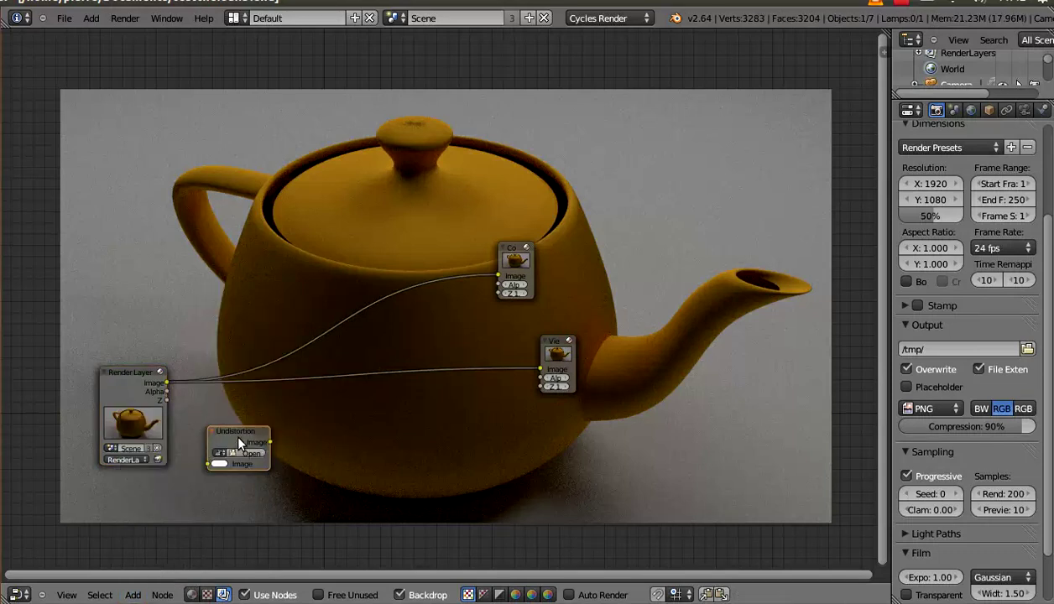
key("ctrl+z")
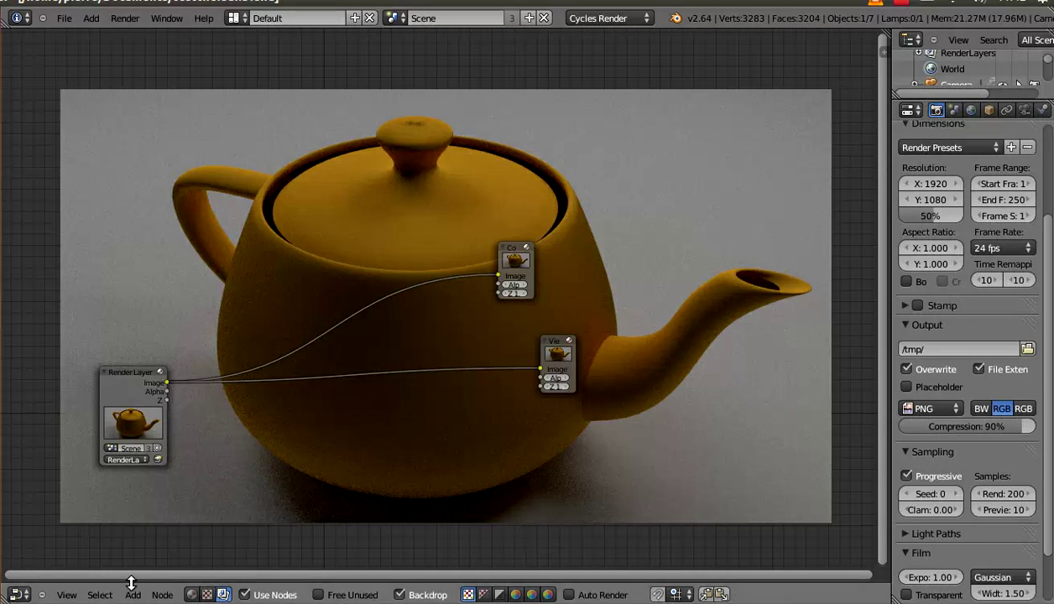
left_click(133, 595)
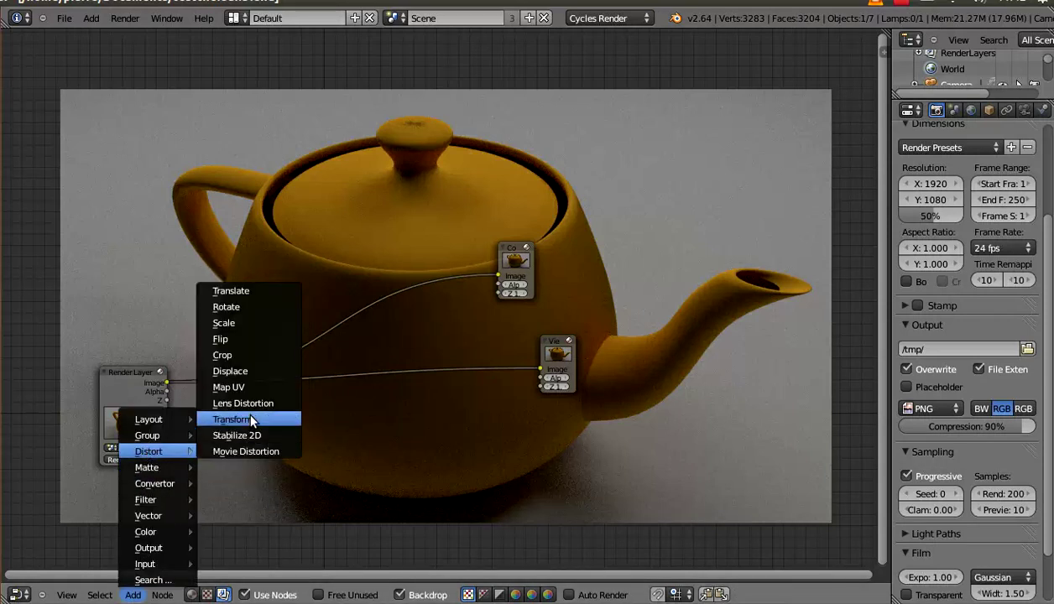
mouse_move(148, 452)
left_click(250, 402)
left_click(281, 405)
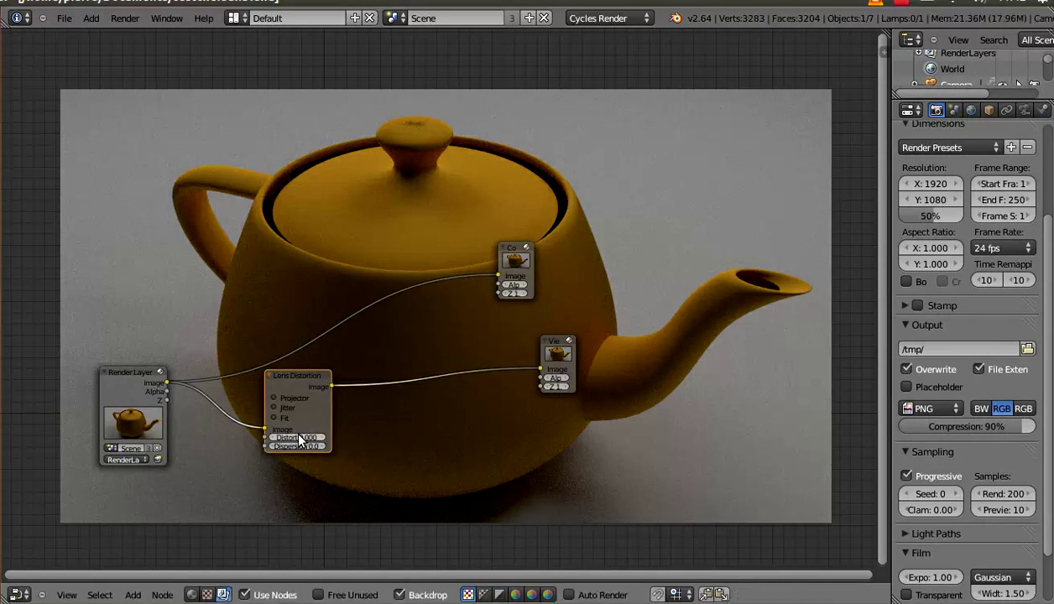
key("Return")
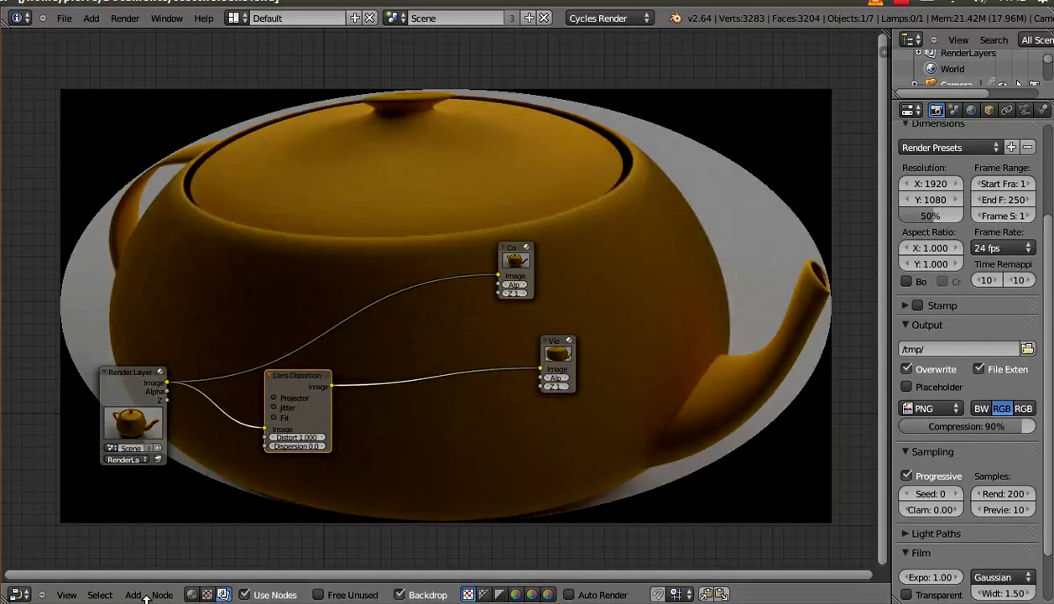
left_click(134, 595)
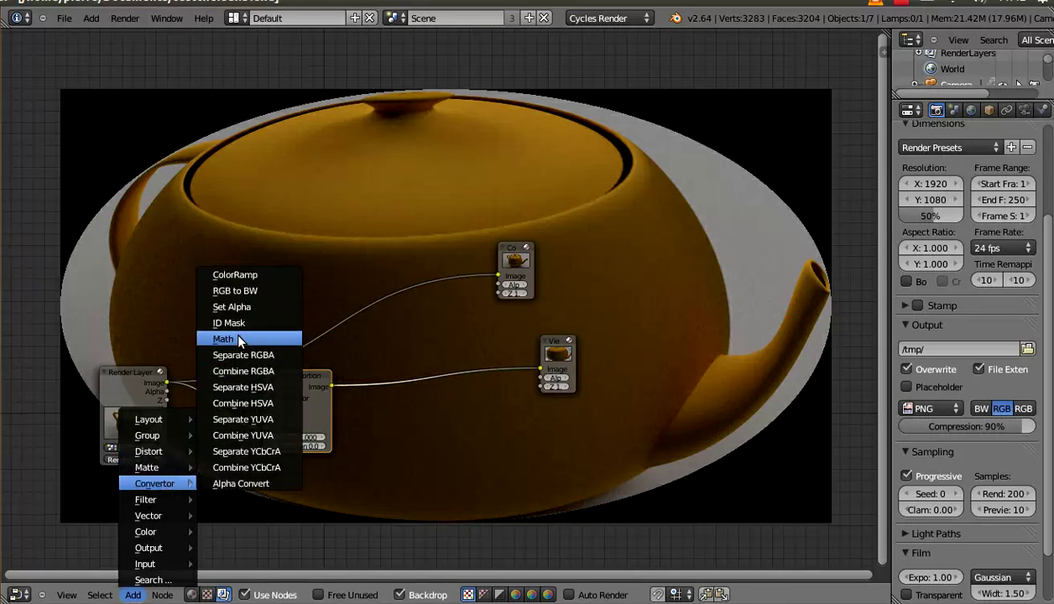
Step: Insert a Math node set to Greater Than after the Lens Distortion node
mouse_move(155, 483)
left_click(235, 339)
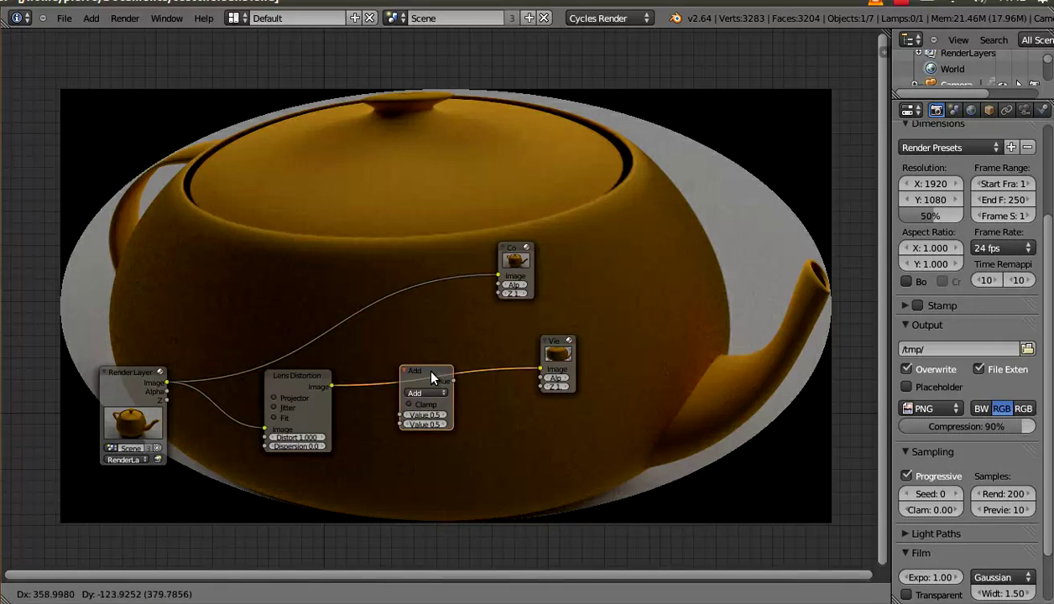
left_click(431, 373)
left_click(432, 392)
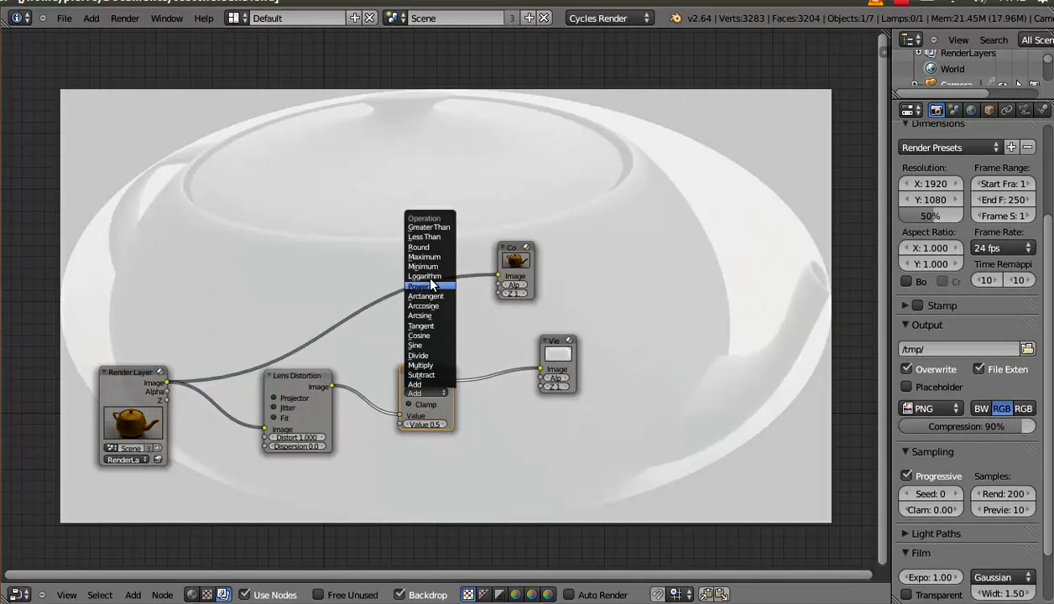
left_click(436, 227)
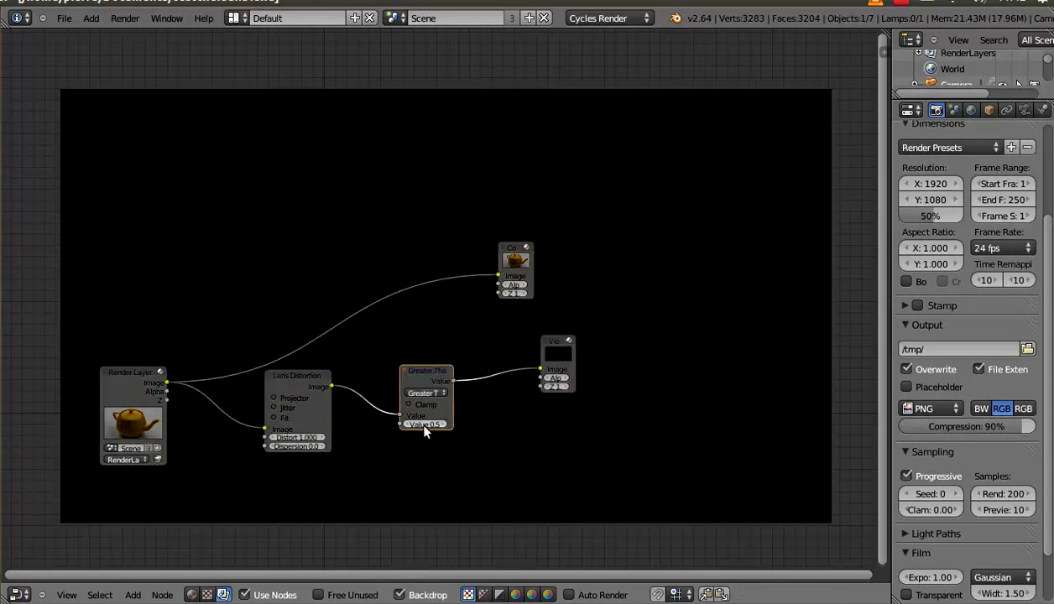
Step: Lower the Greater Than threshold to 0.0 for a solid white ellipse mask
left_click(444, 425)
scroll(411, 425, "down", 5, "ctrl")
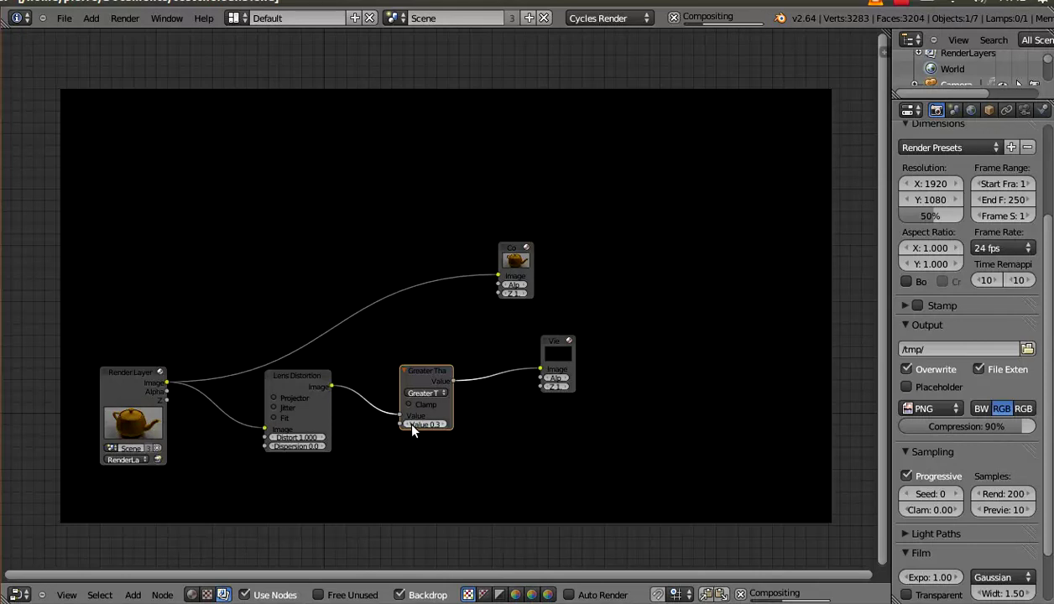
scroll(412, 430, "down", 2, "ctrl")
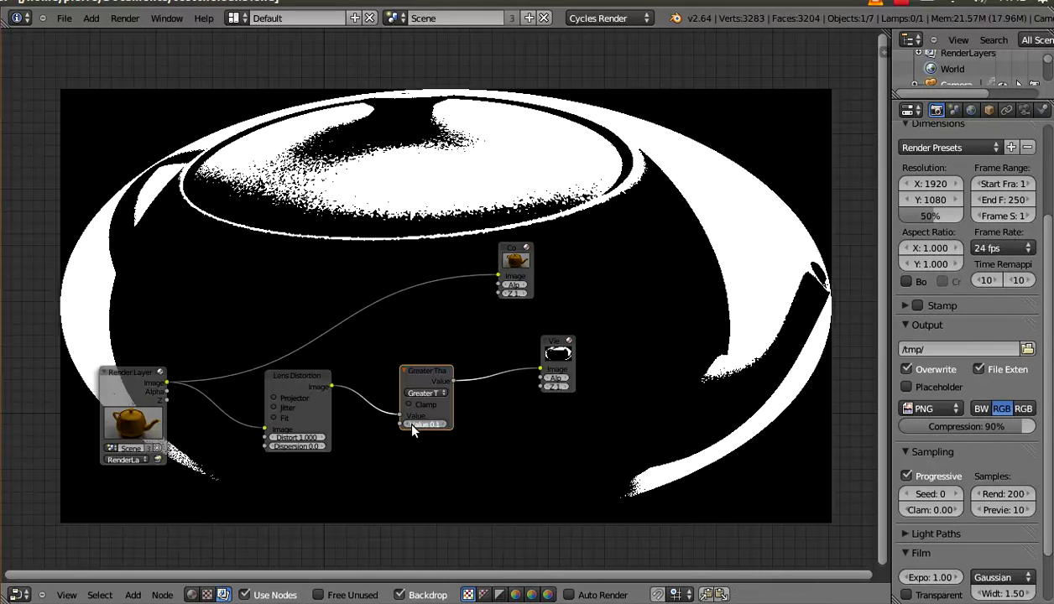
left_click(133, 595)
mouse_move(146, 499)
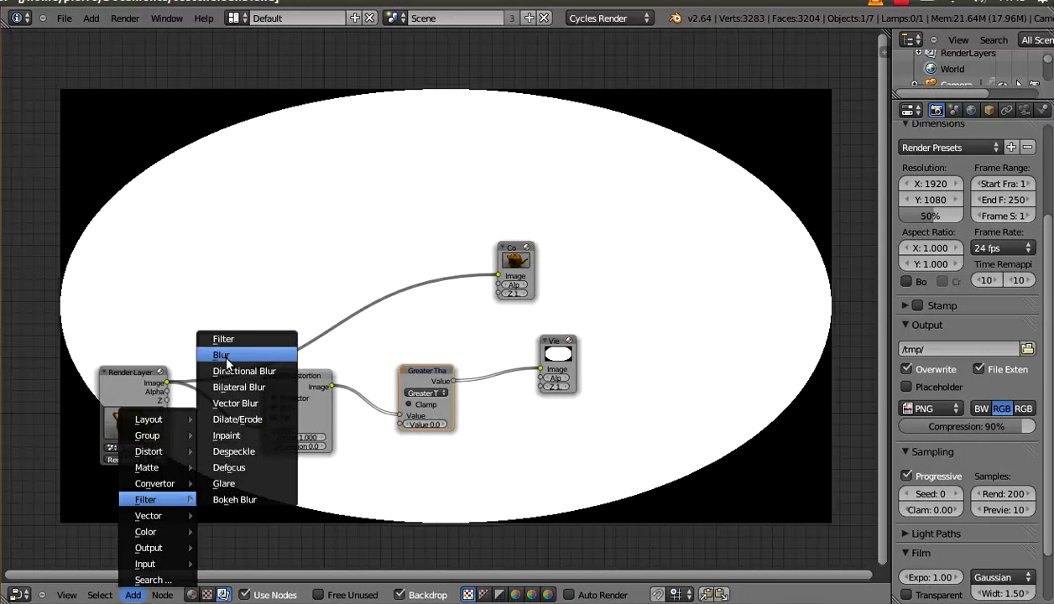
Step: Insert a Blur node after Greater Than and move the Viewer node to the right
left_click(220, 354)
left_click(506, 367)
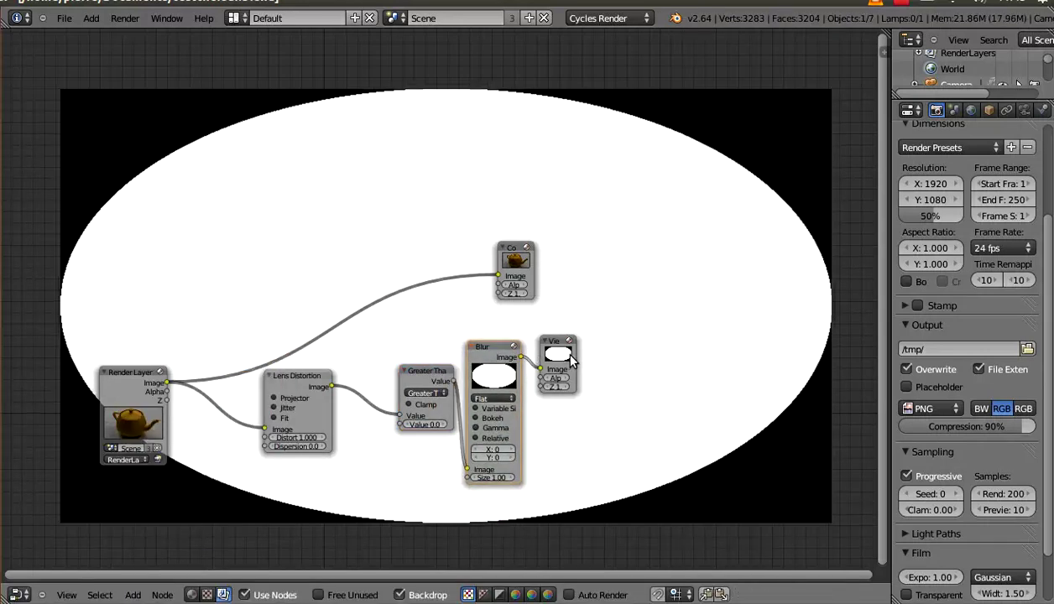
left_click_drag(541, 362, 703, 379)
Step: Set the Blur to Fast Gaussian with X and Y size 36, and reposition Blur and Composite
left_click(491, 451)
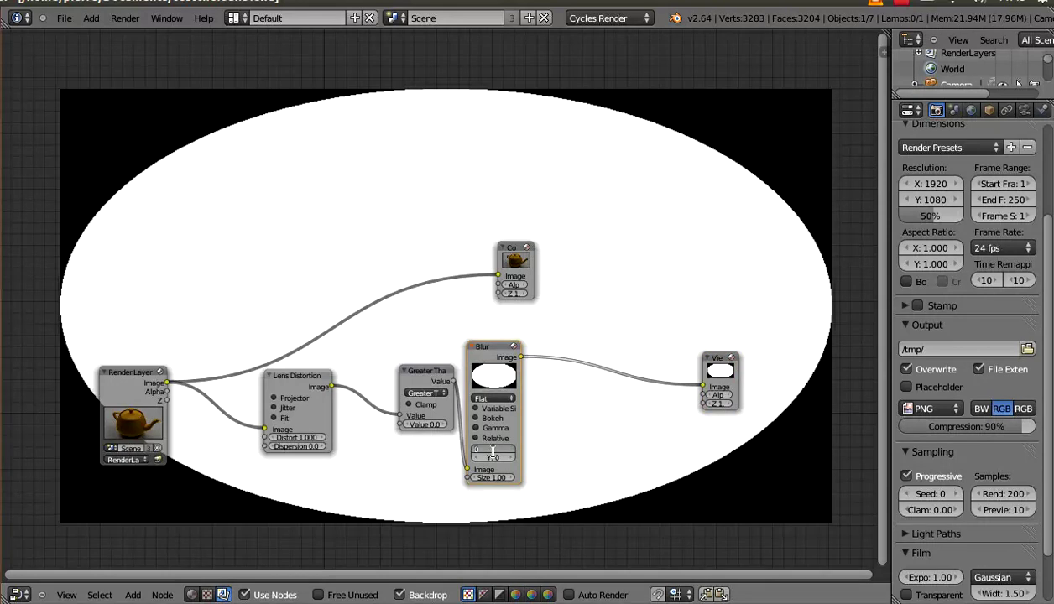
key("Return")
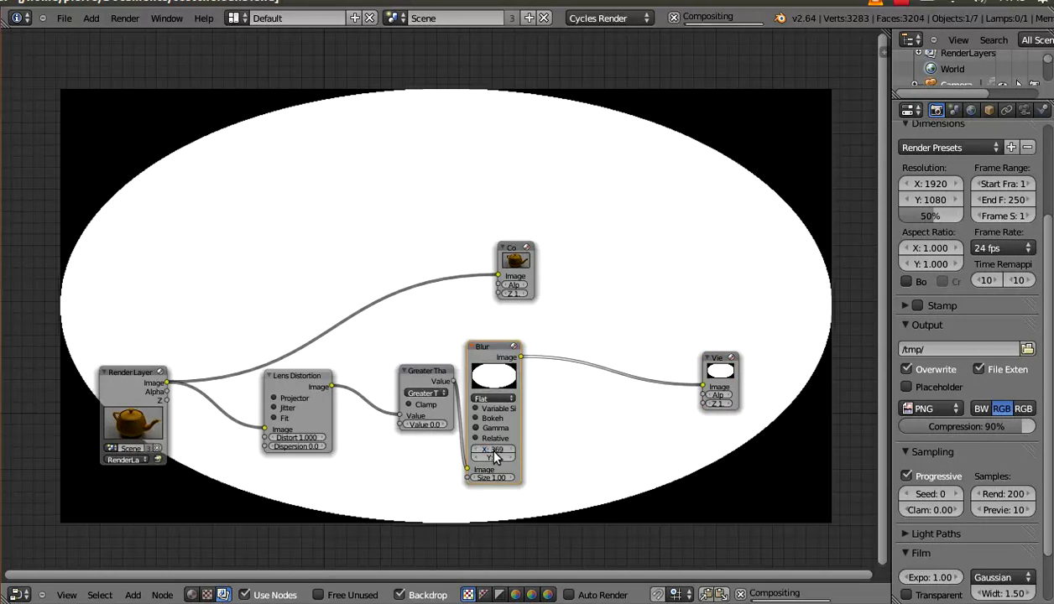
left_click(495, 450)
key("Return")
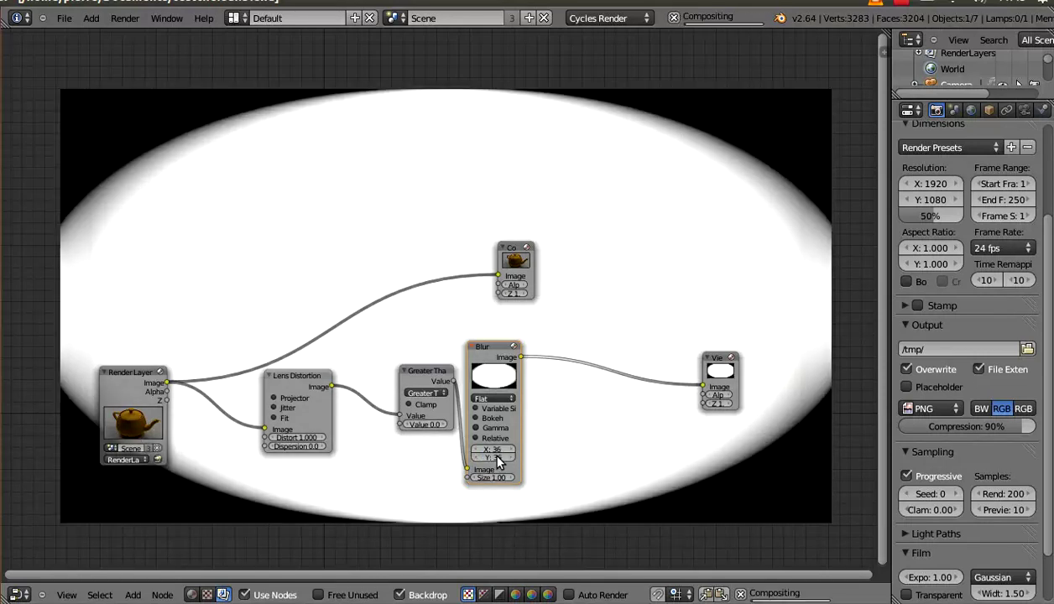
left_click(493, 397)
left_click(502, 341)
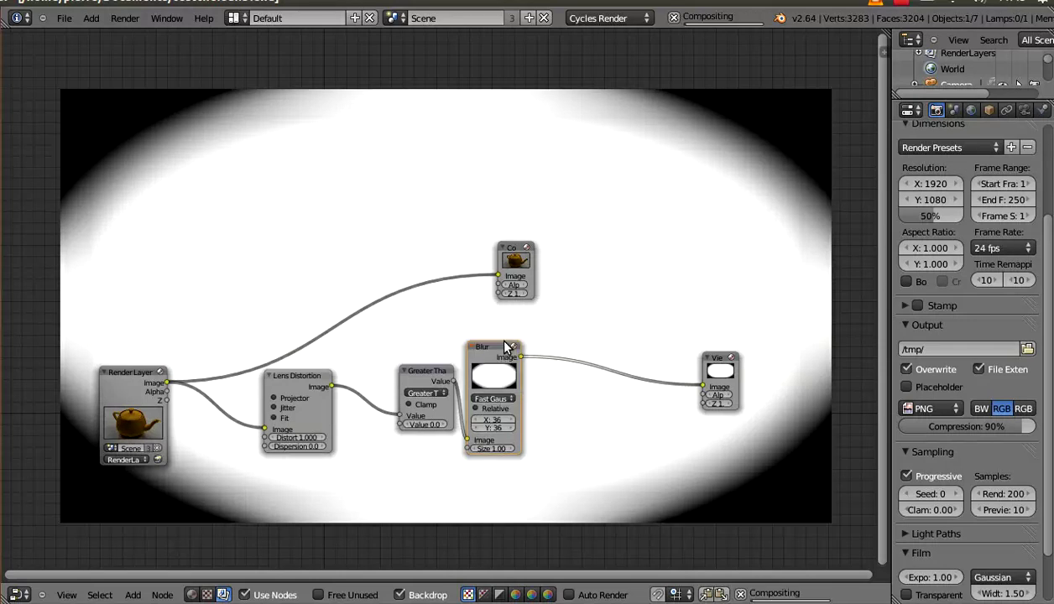
left_click_drag(506, 355, 523, 367)
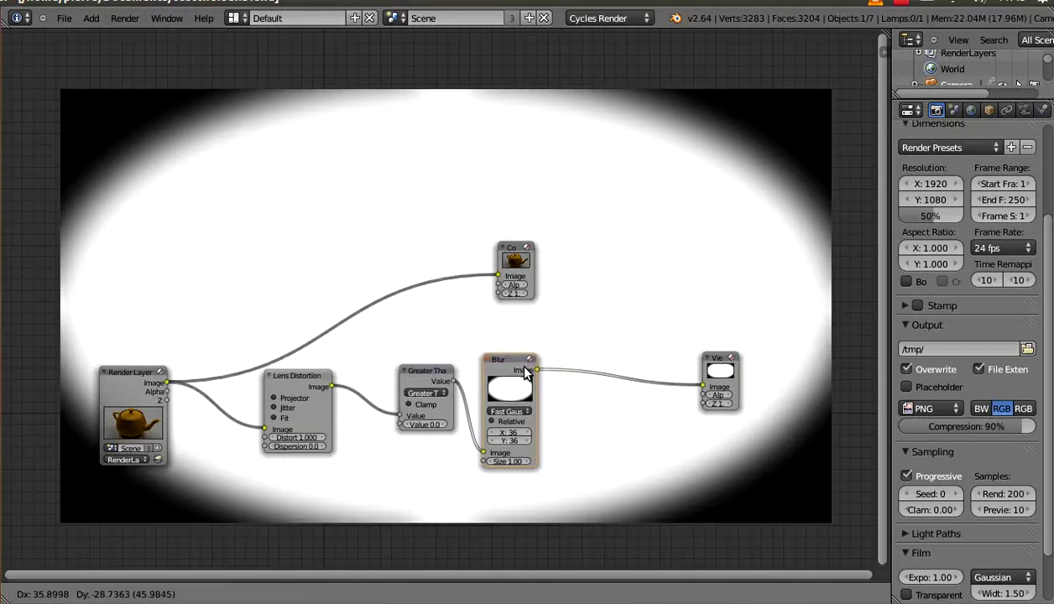
left_click_drag(516, 286, 653, 283)
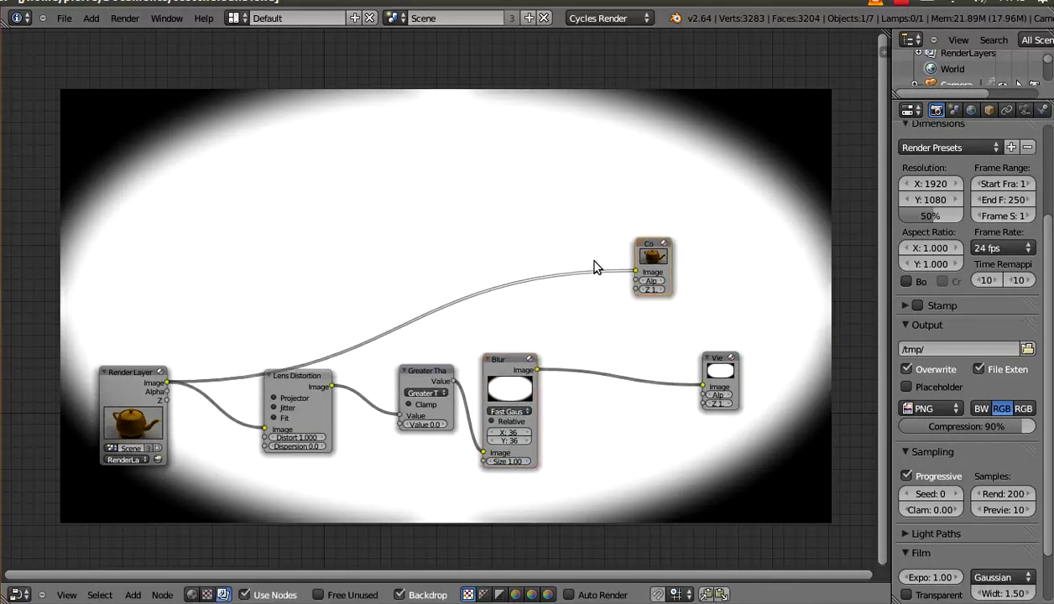
Step: Unlink the Composite node and insert a Mix node between Blur and Viewer
left_click_drag(587, 262, 600, 283, "ctrl")
left_click(136, 595)
mouse_move(155, 532)
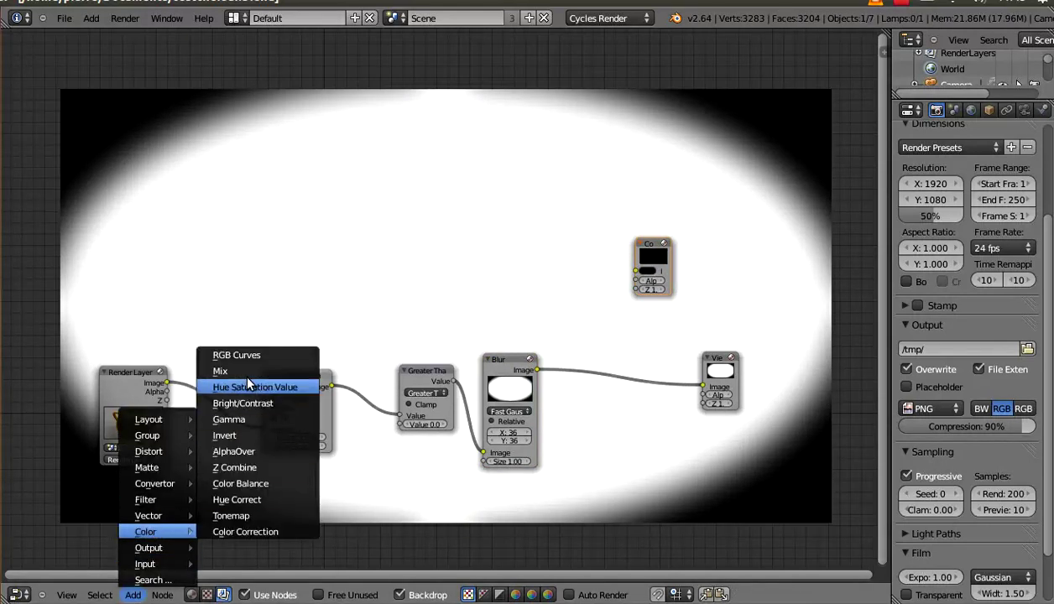
left_click(220, 370)
left_click(629, 298)
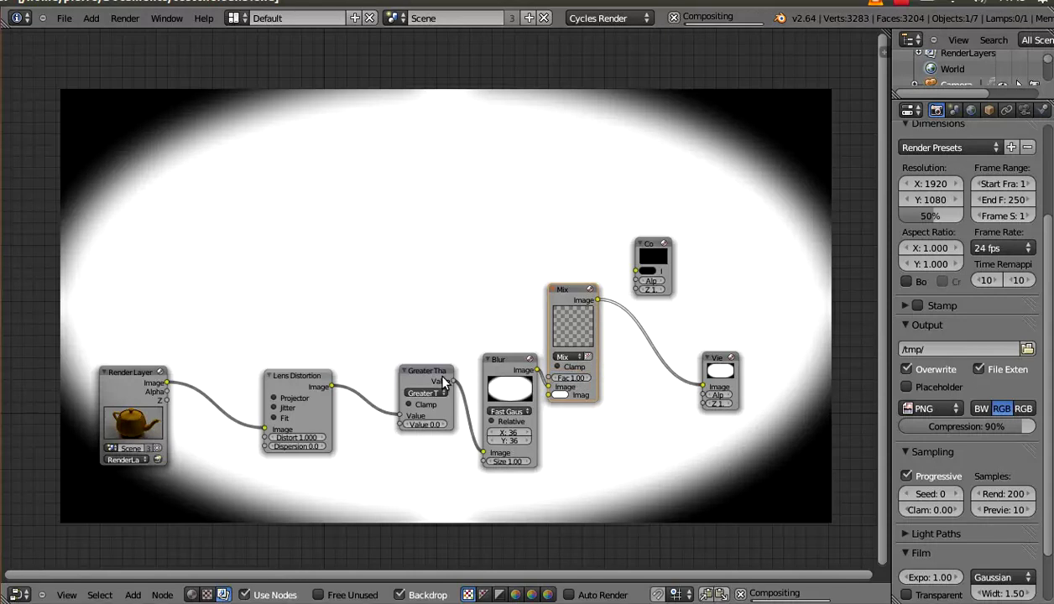
Step: Feed the Render Layers image into the Mix node and set its blend type to Multiply
mouse_move(155, 367)
left_mouse_down()
mouse_move(261, 215)
mouse_move(547, 377)
left_mouse_up()
left_click_drag(244, 248, 144, 286)
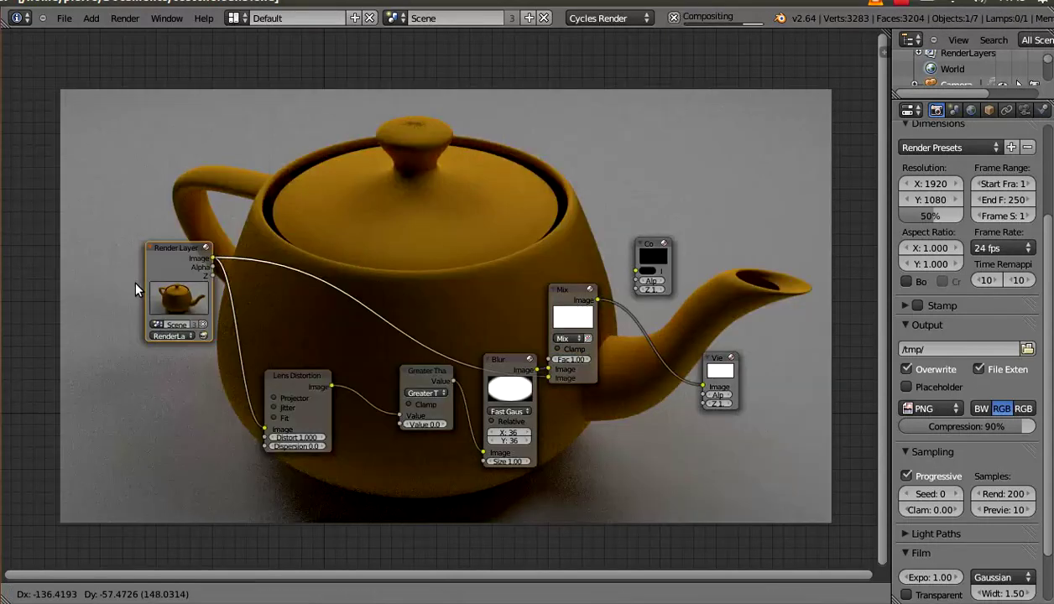
left_click(577, 340)
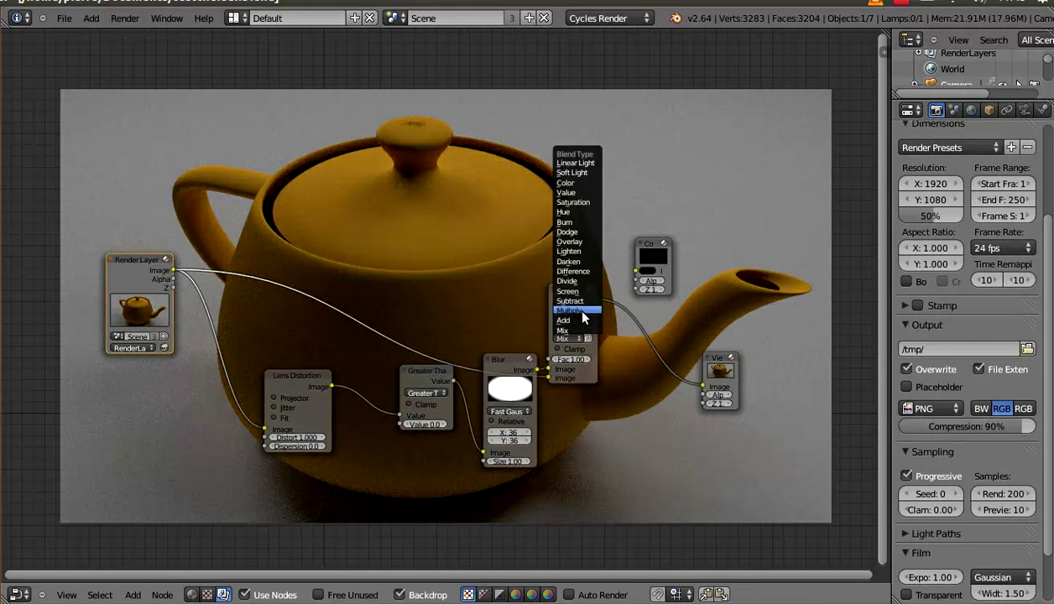
left_click(577, 310)
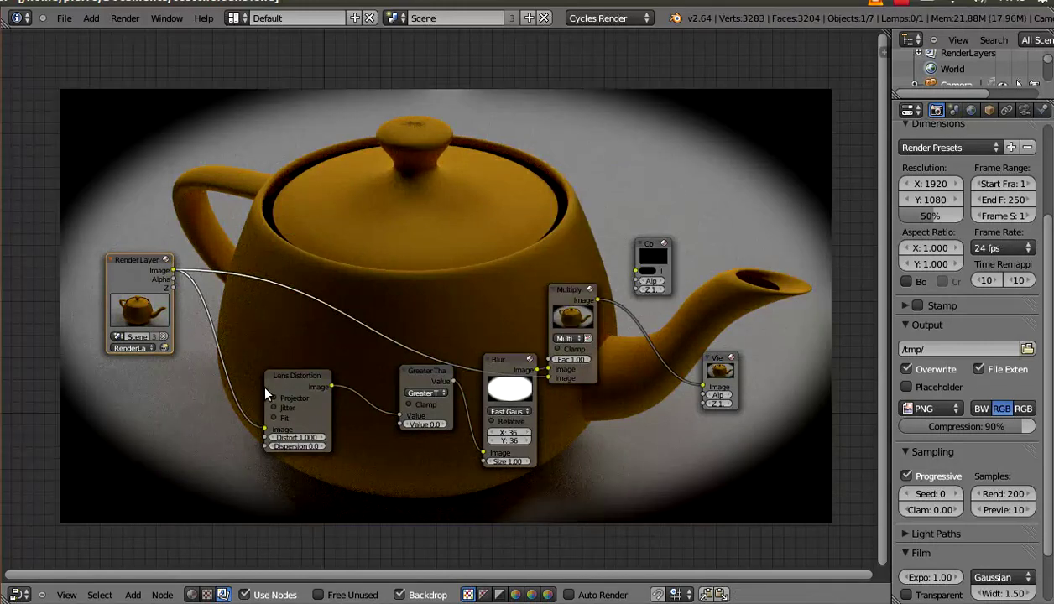
left_click_drag(299, 435, 274, 420)
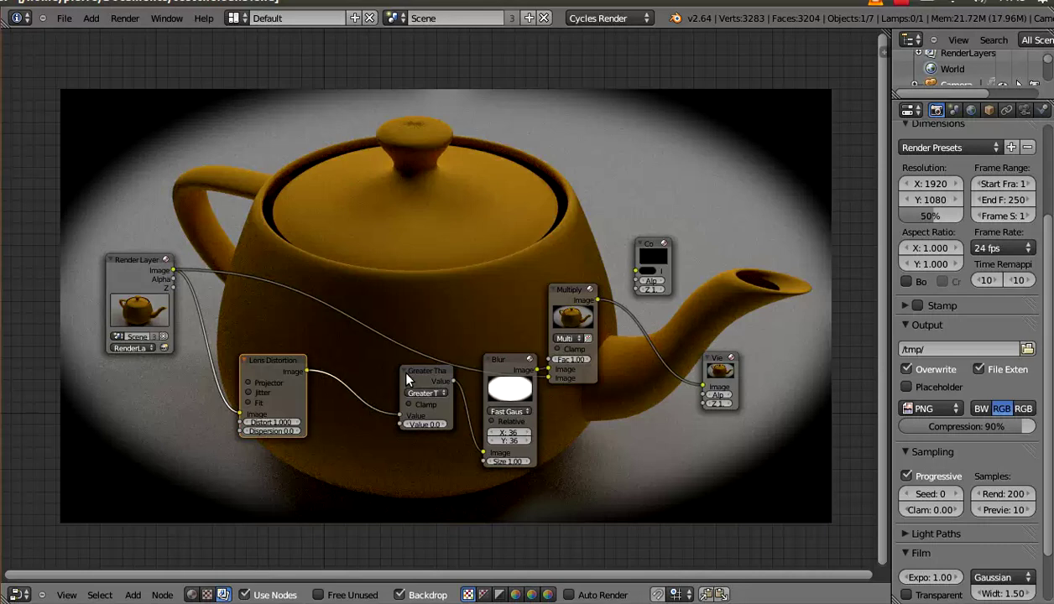
Step: Reposition the Greater Than and Blur nodes and set the Blur size to 252 by 252
left_click_drag(410, 376, 377, 388)
left_click(377, 388)
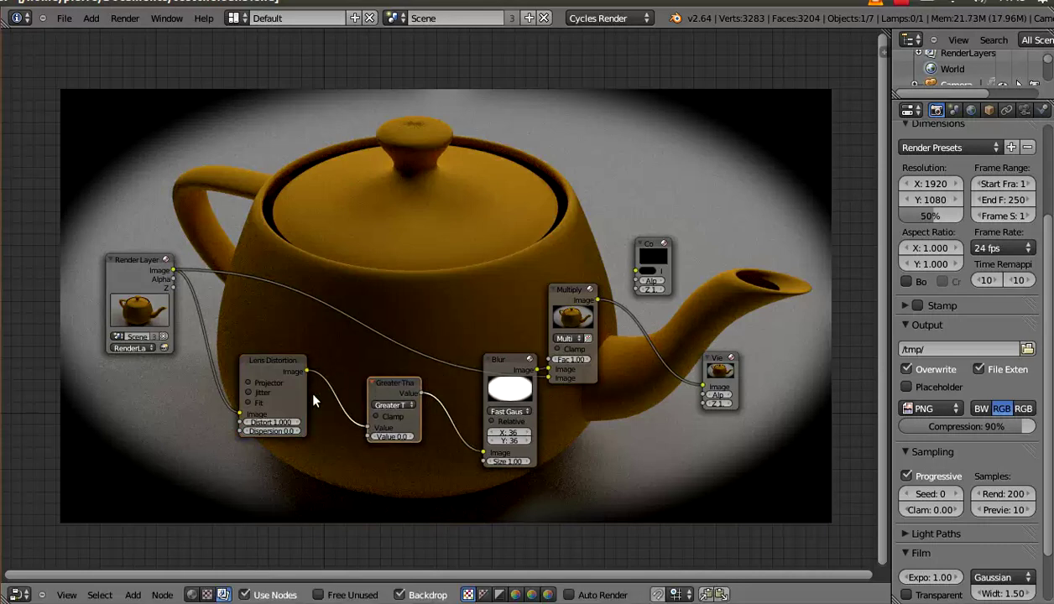
left_click_drag(514, 379, 489, 400)
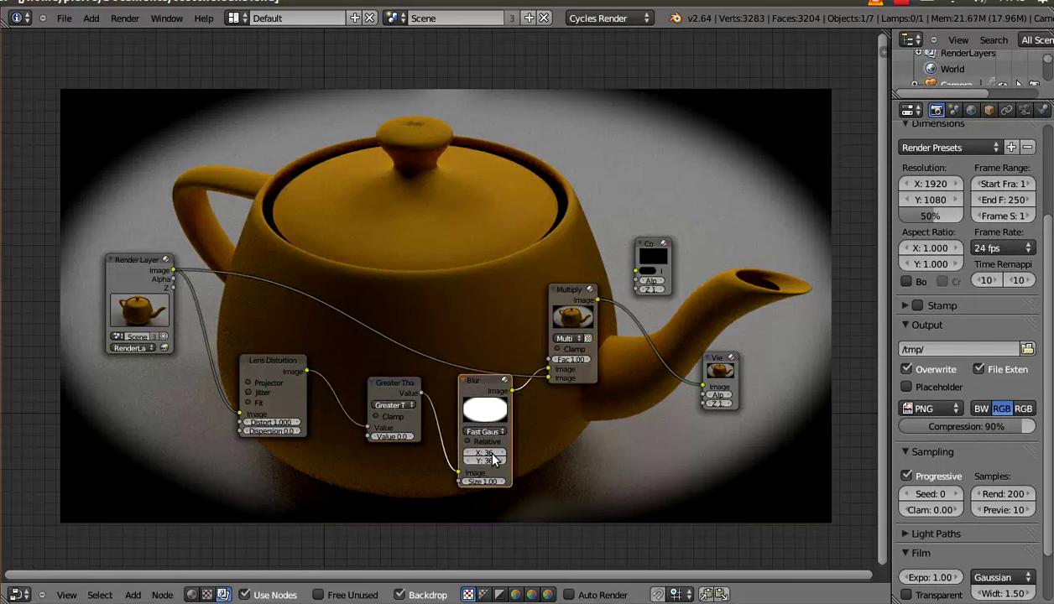
left_click_drag(499, 454, 491, 454)
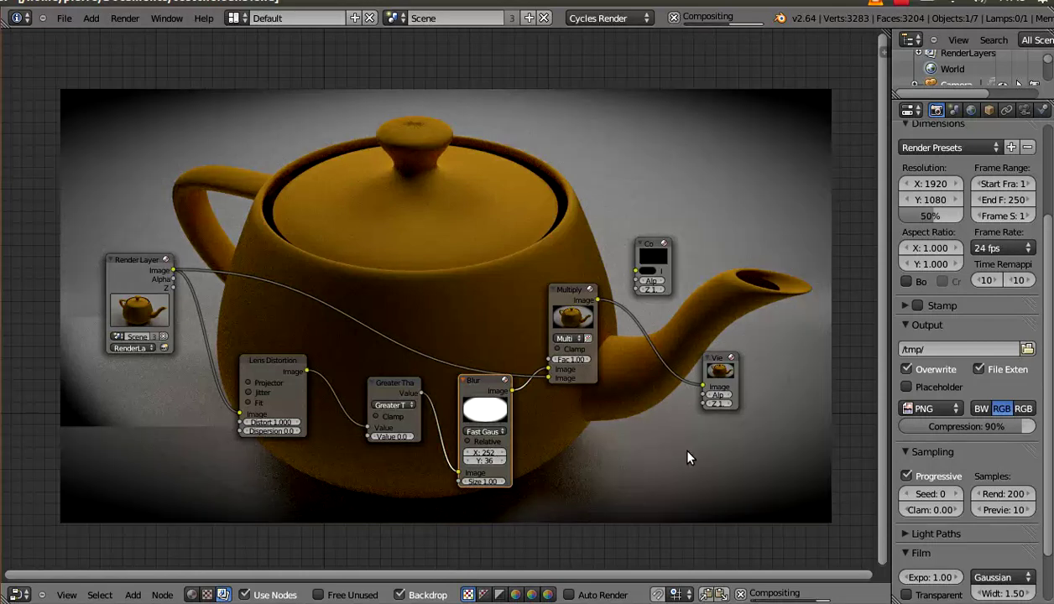
left_click(485, 460)
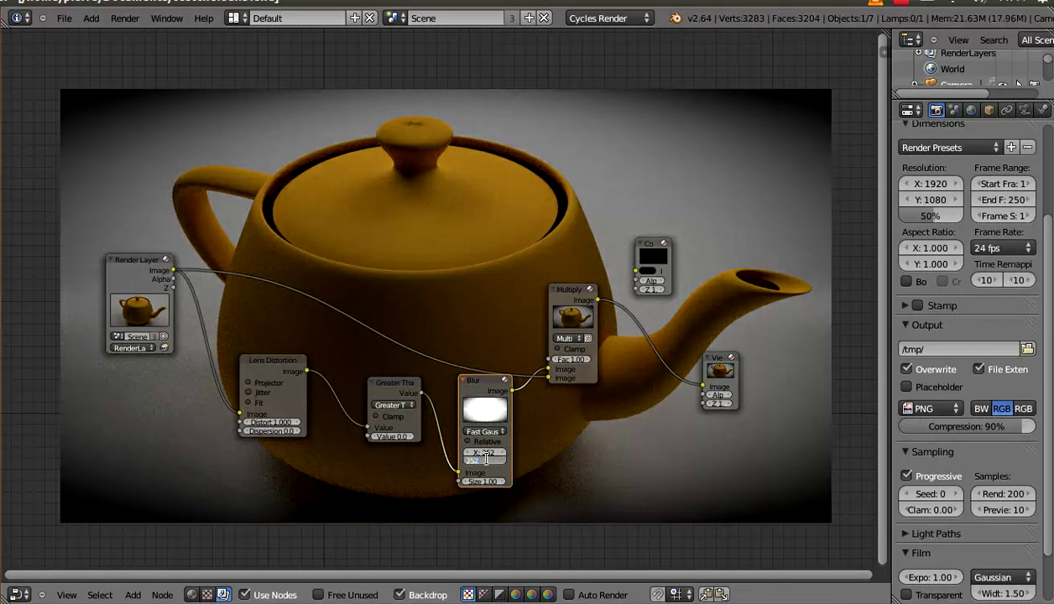
key("Return")
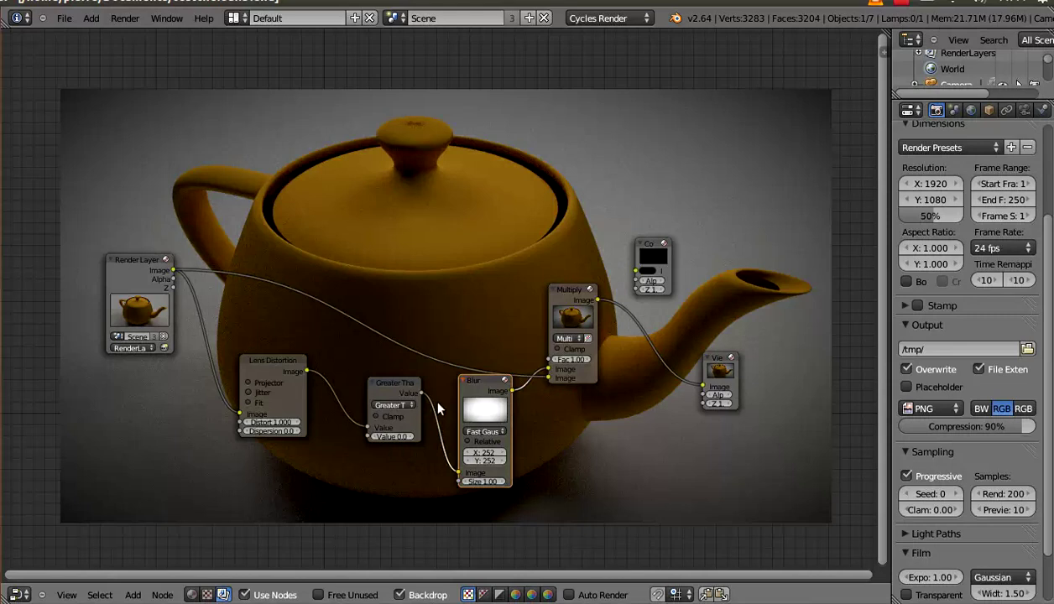
Step: Move the Multiply and Composite nodes up and right, then select Lens Distortion
mouse_move(555, 315)
left_mouse_down()
mouse_move(567, 273)
mouse_move(567, 284)
left_mouse_up()
left_click_drag(648, 257, 718, 243)
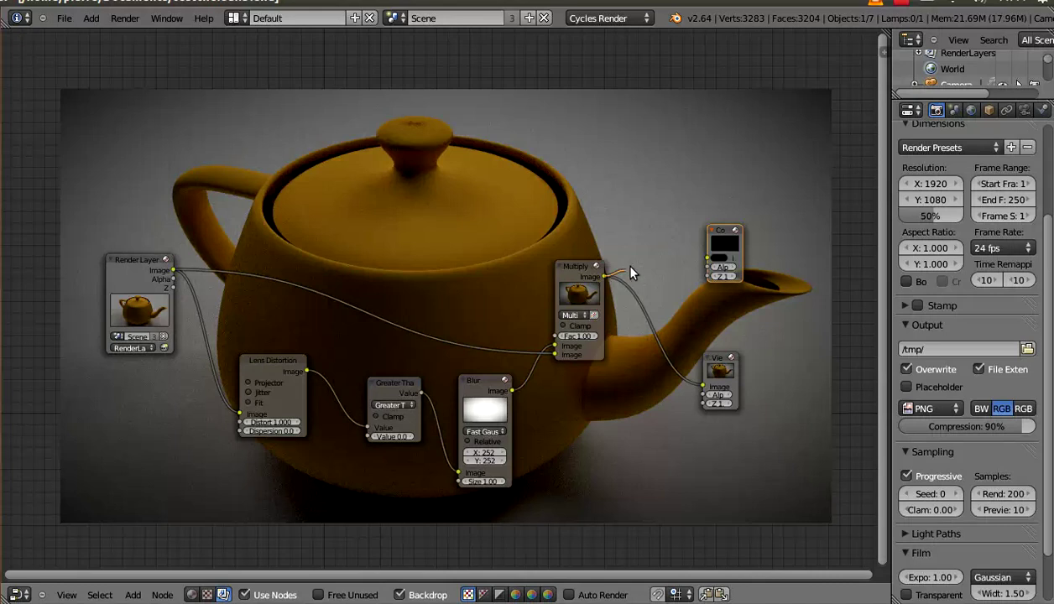
left_click_drag(667, 255, 669, 257)
left_click(269, 369)
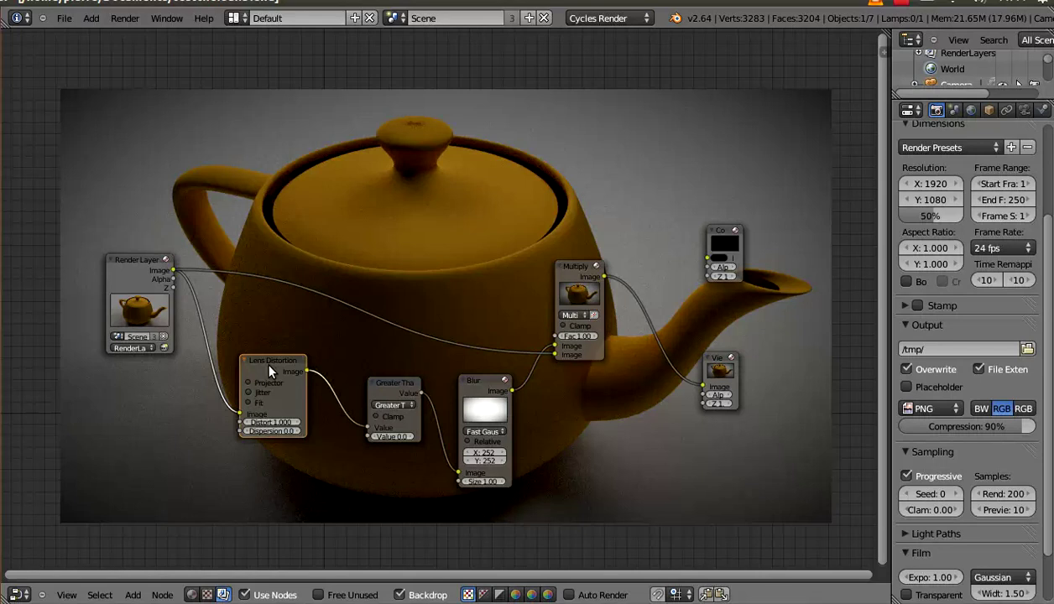
Step: Delete the Lens Distortion, Greater Than and Blur nodes
key("x")
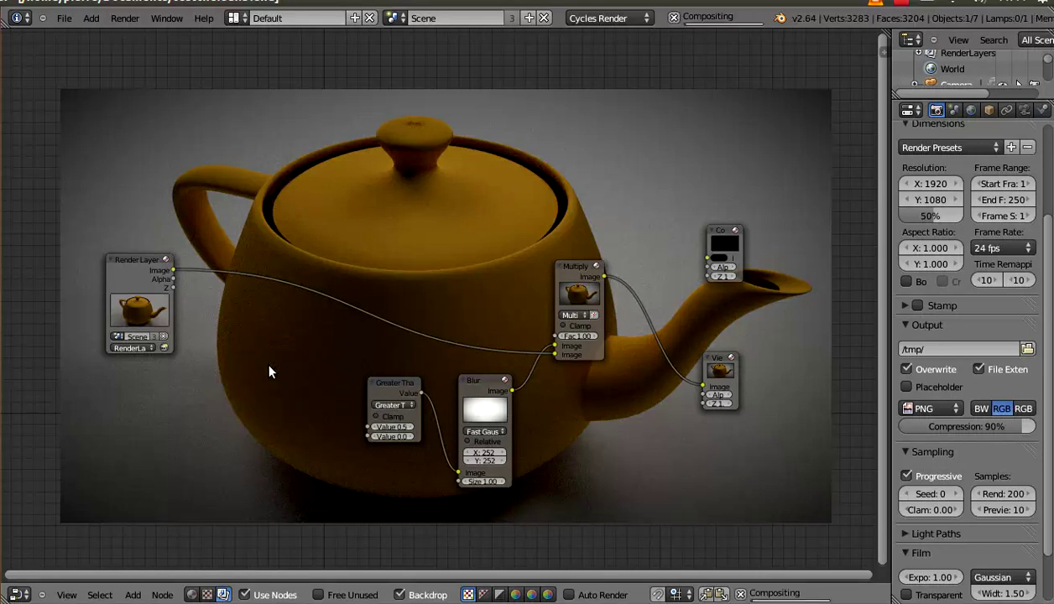
left_click(375, 384)
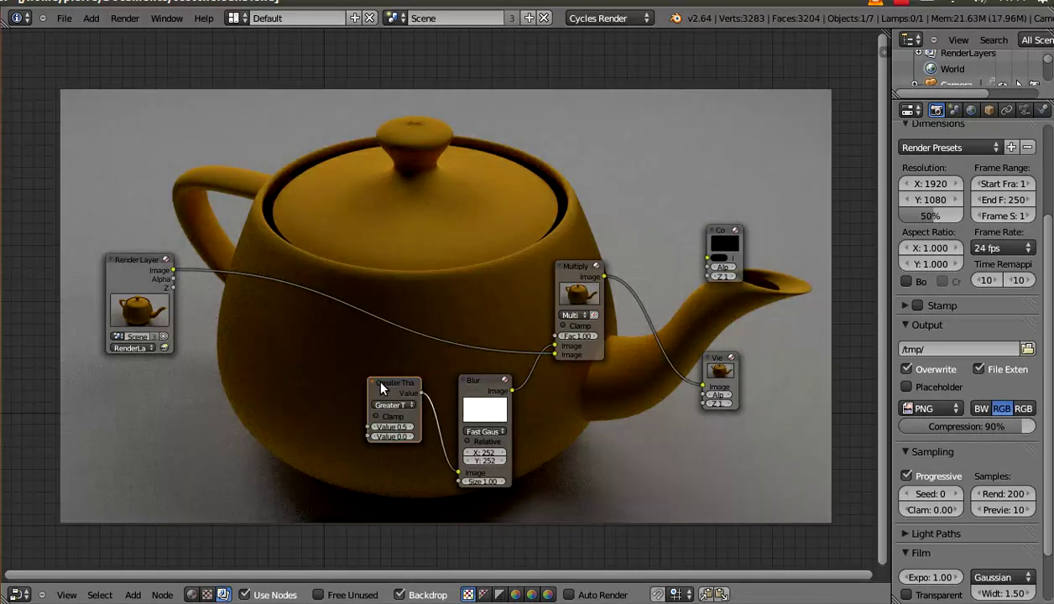
key("x")
left_click(467, 426)
key("x")
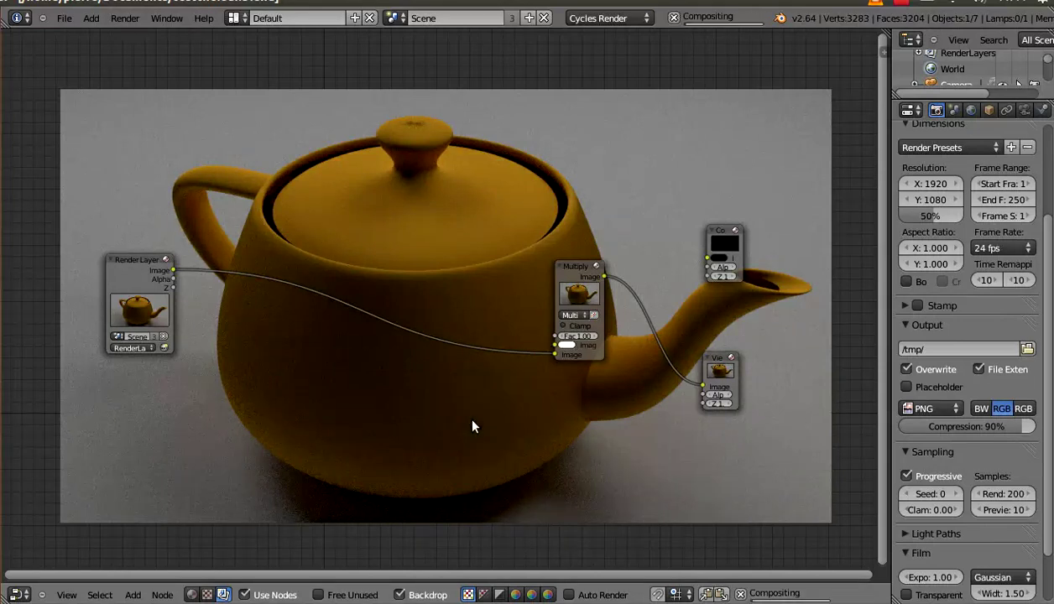
Step: Add an Ellipse Mask via search 'el', fed by Render Layers and feeding Multiply
key("shift+a")
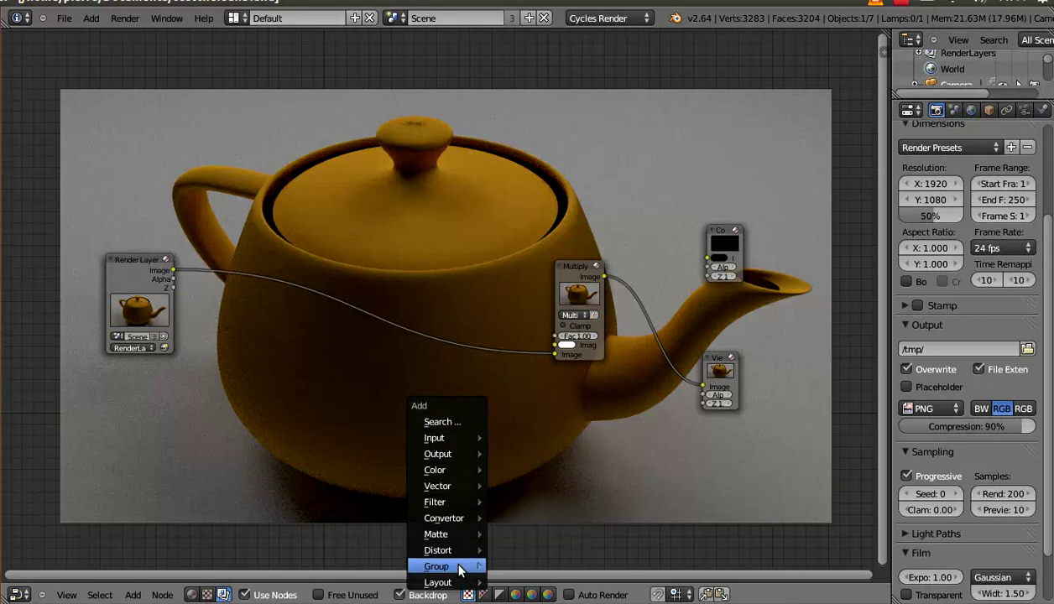
left_click(445, 422)
type("el")
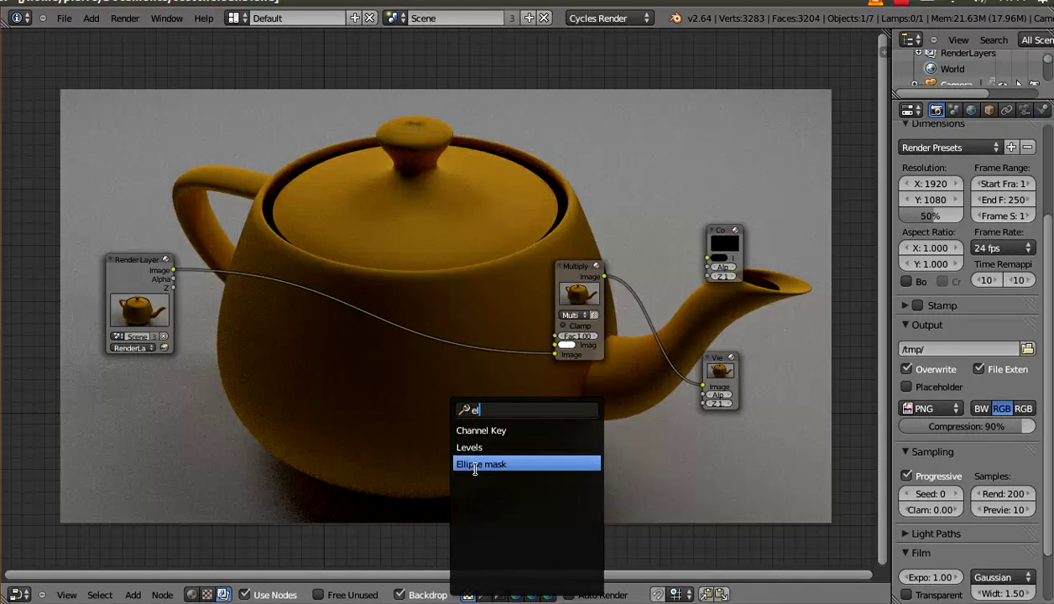
left_click(467, 464)
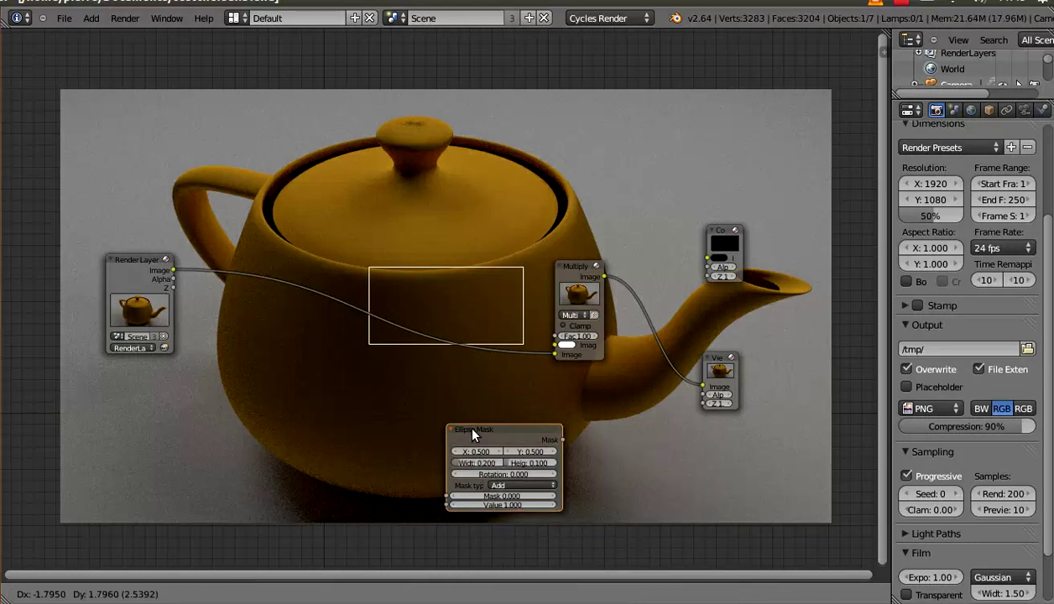
left_click(326, 370)
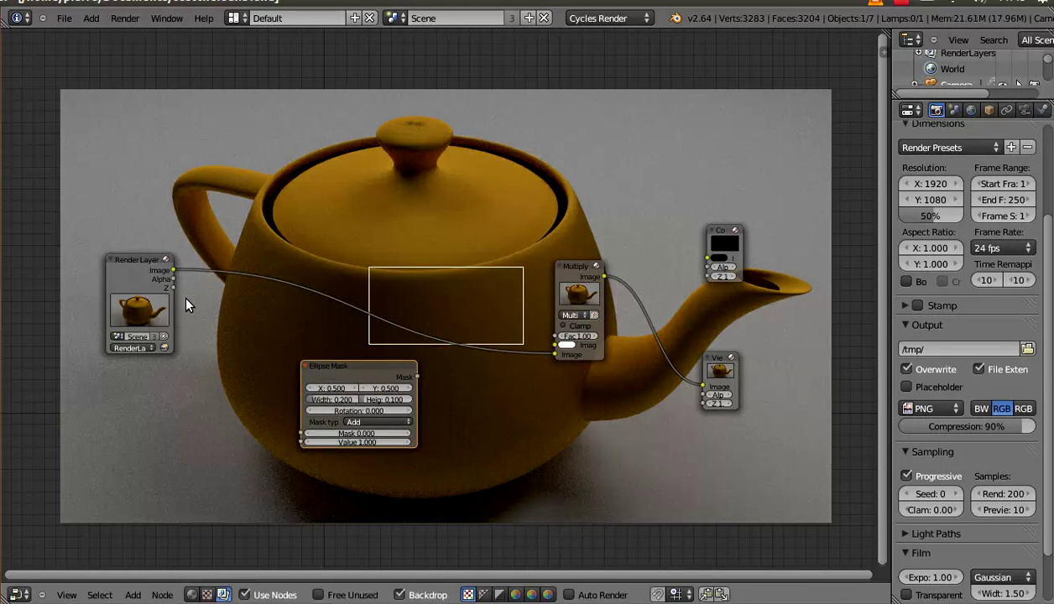
mouse_move(173, 270)
left_mouse_down()
mouse_move(271, 431)
mouse_move(300, 433)
left_mouse_up()
mouse_move(416, 376)
left_mouse_down()
mouse_move(529, 375)
mouse_move(555, 347)
left_mouse_up()
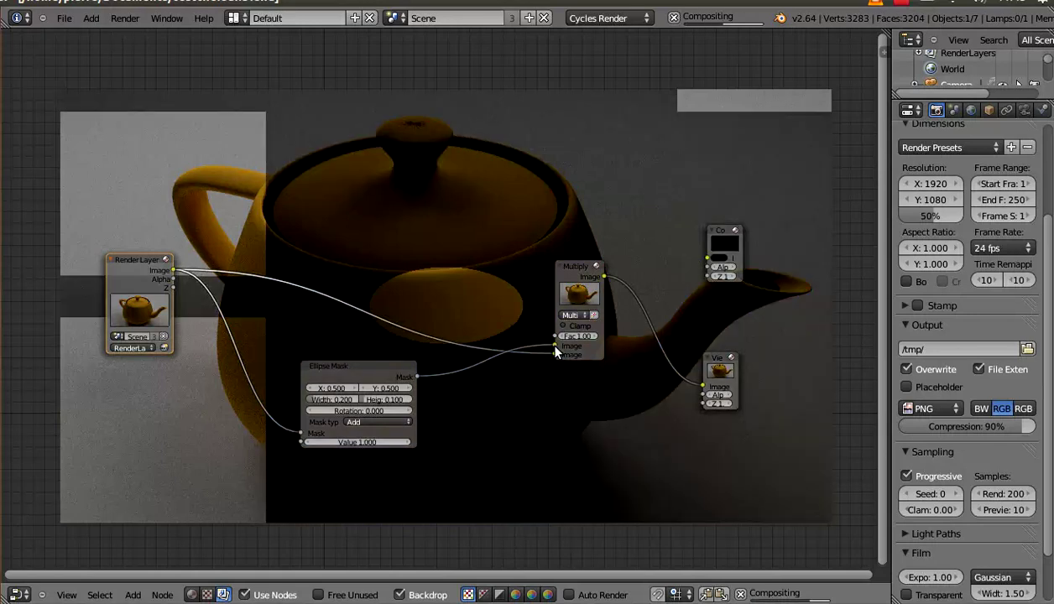
scroll(374, 411, "up", 2)
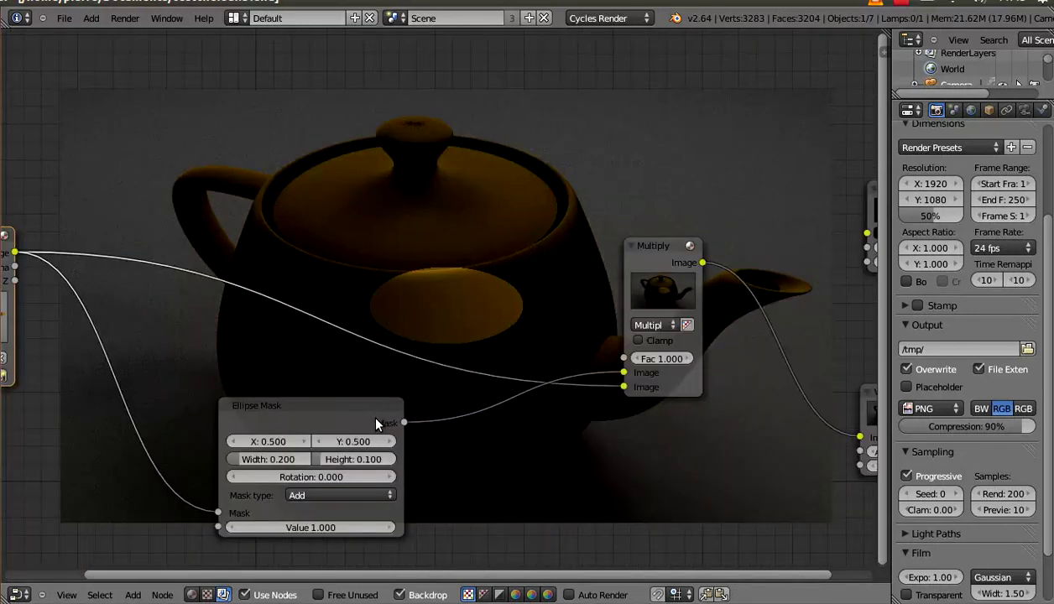
Step: Stretch the Ellipse Mask to width 1.000 and height 0.552, keeping X at 0.500
mouse_move(375, 424)
middle_mouse_down()
mouse_move(527, 292)
mouse_move(426, 339)
middle_mouse_up()
scroll(520, 295, "up", 1)
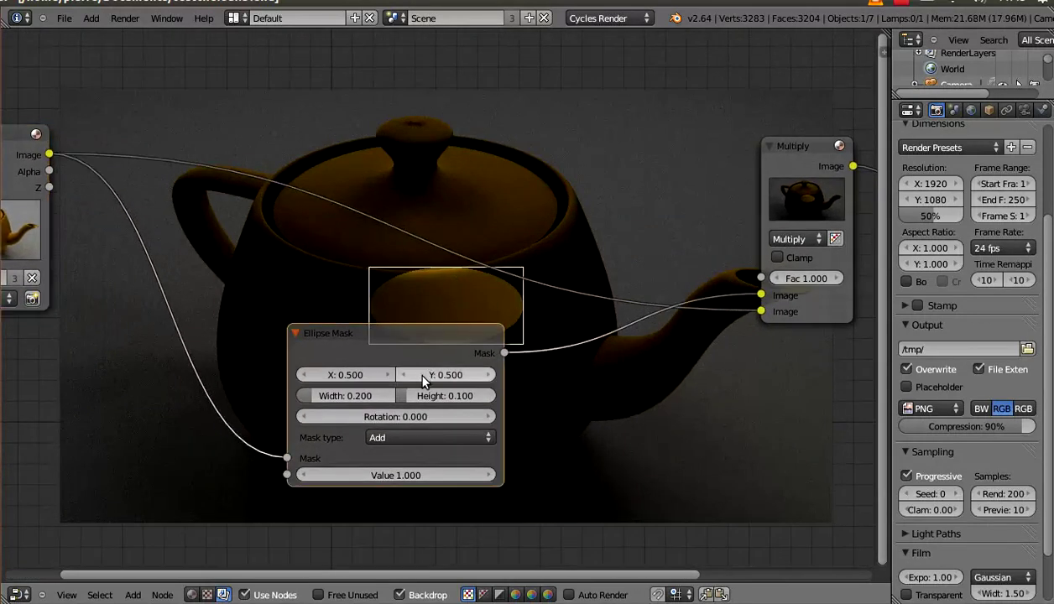
left_click_drag(351, 406, 381, 400)
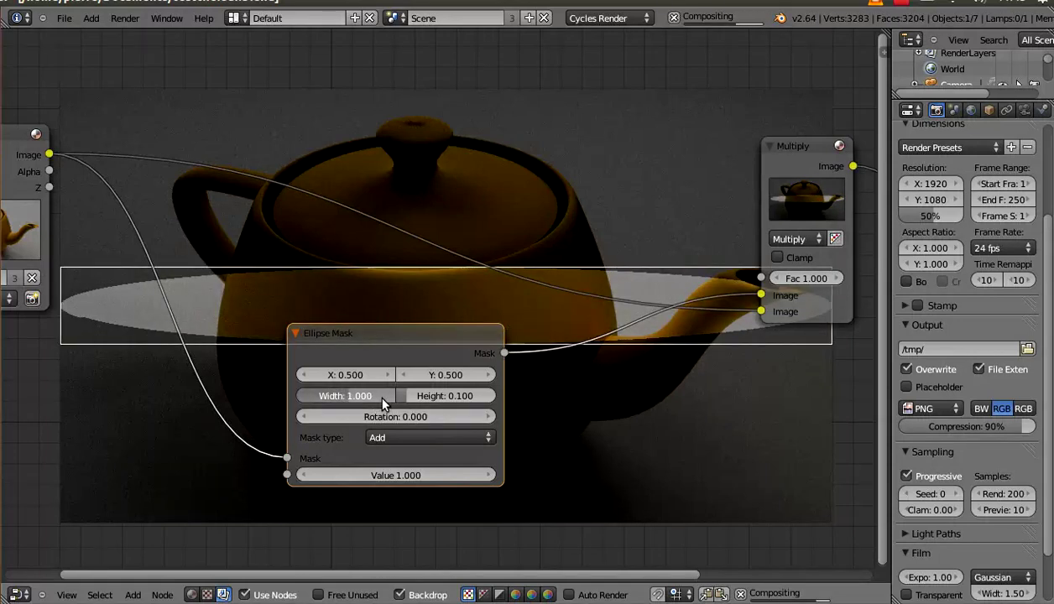
left_click_drag(419, 402, 444, 408)
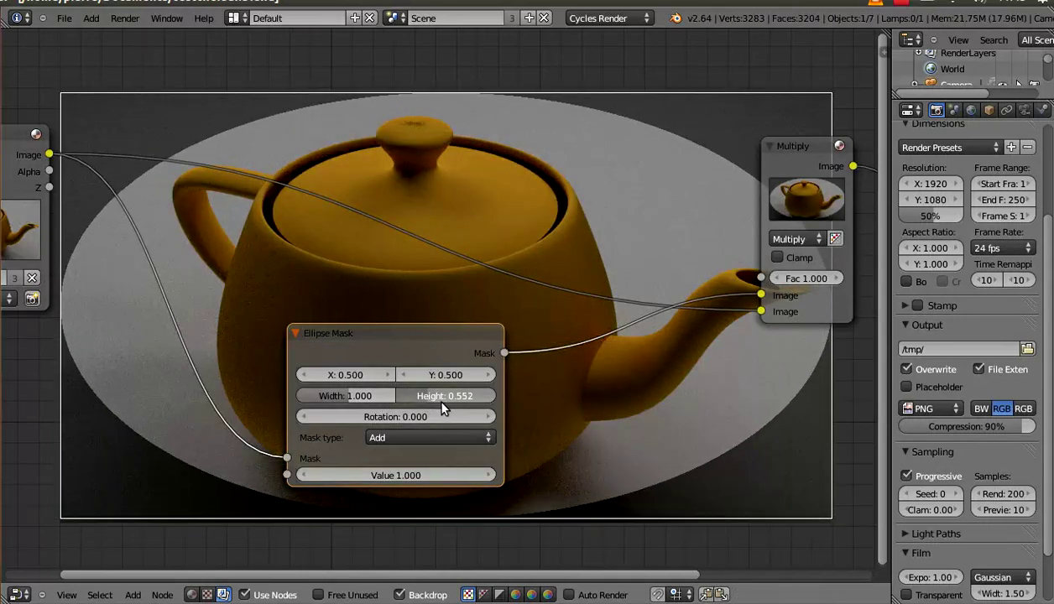
left_click_drag(349, 380, 354, 386)
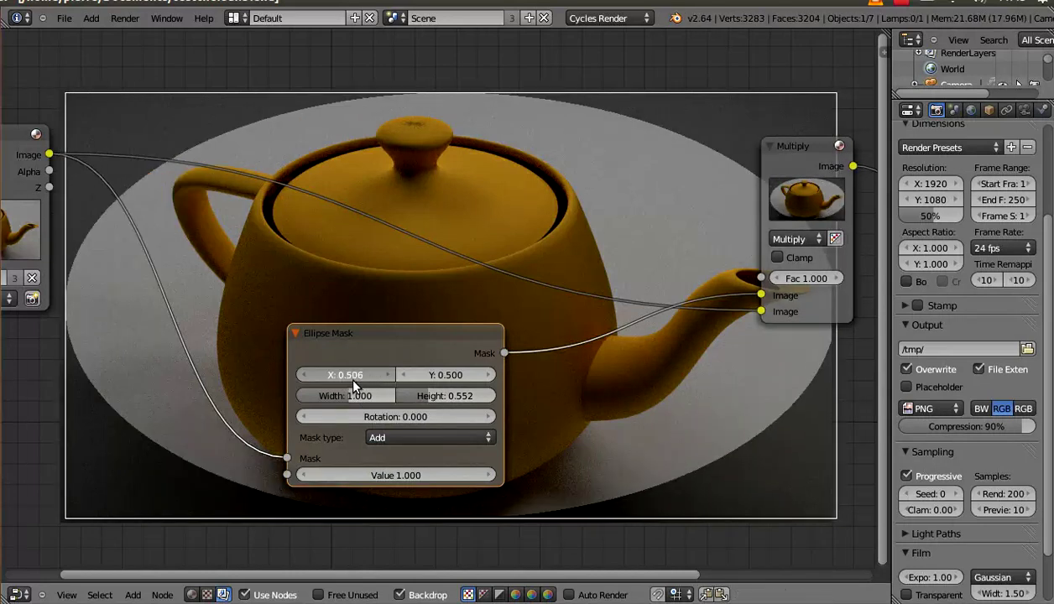
key("ctrl+z")
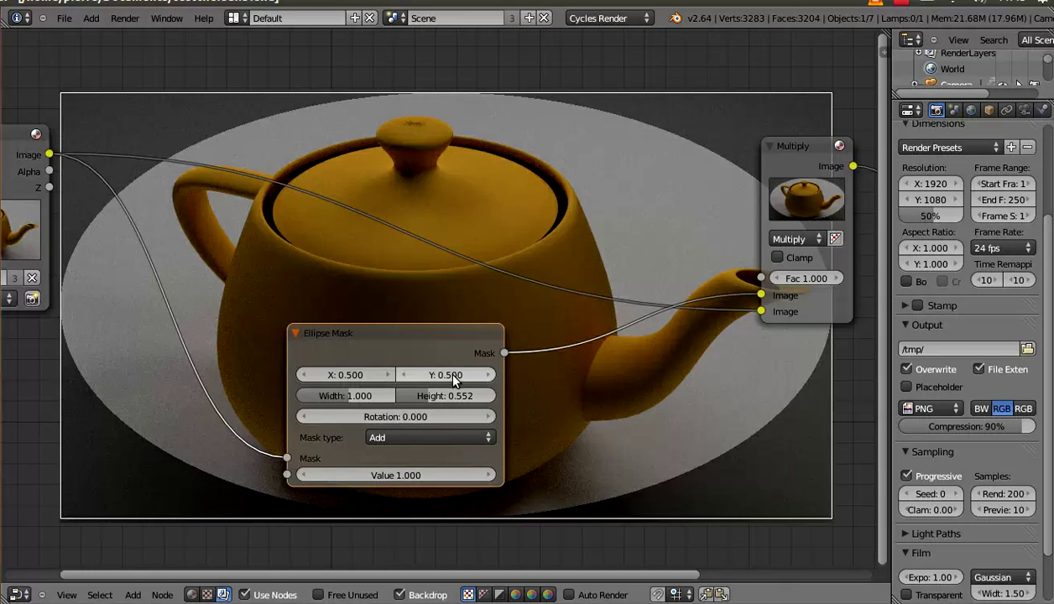
Step: Set the Ellipse Mask's mask type to Multiply and fit all nodes into view
left_click(441, 436)
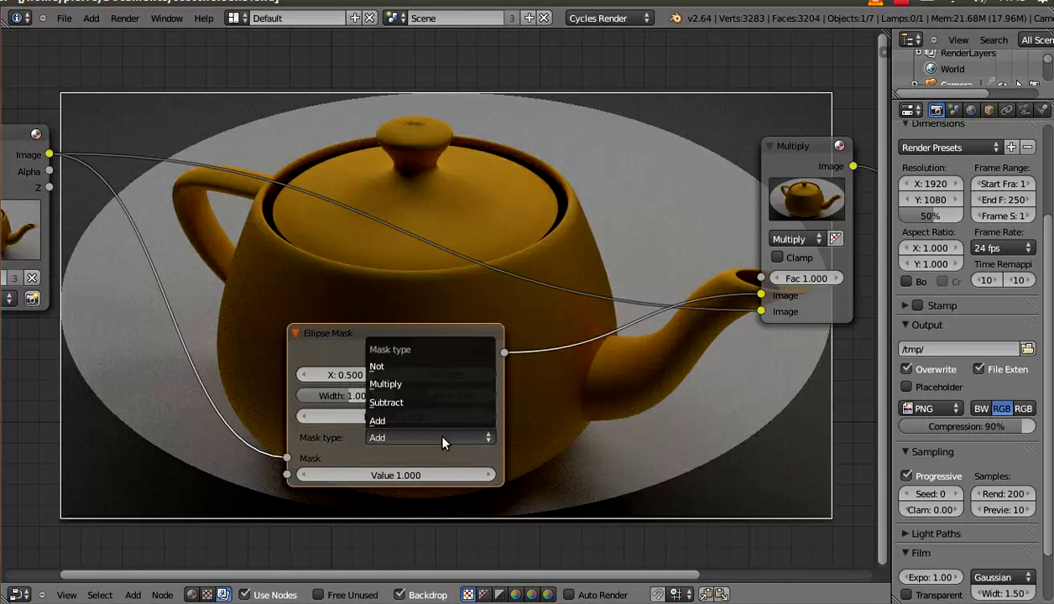
left_click(431, 383)
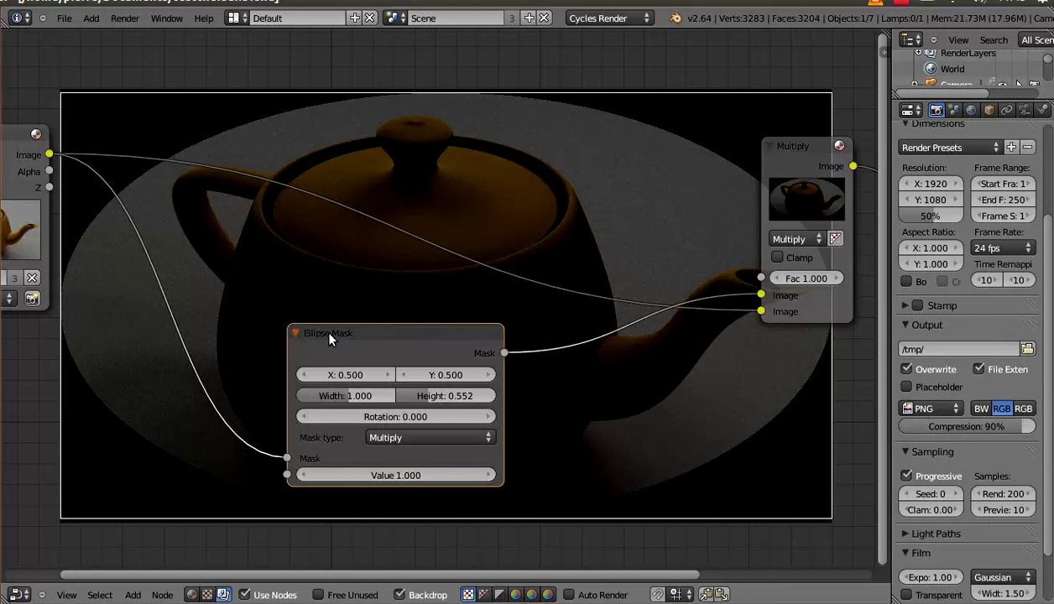
left_click_drag(321, 332, 174, 364)
left_click(297, 469)
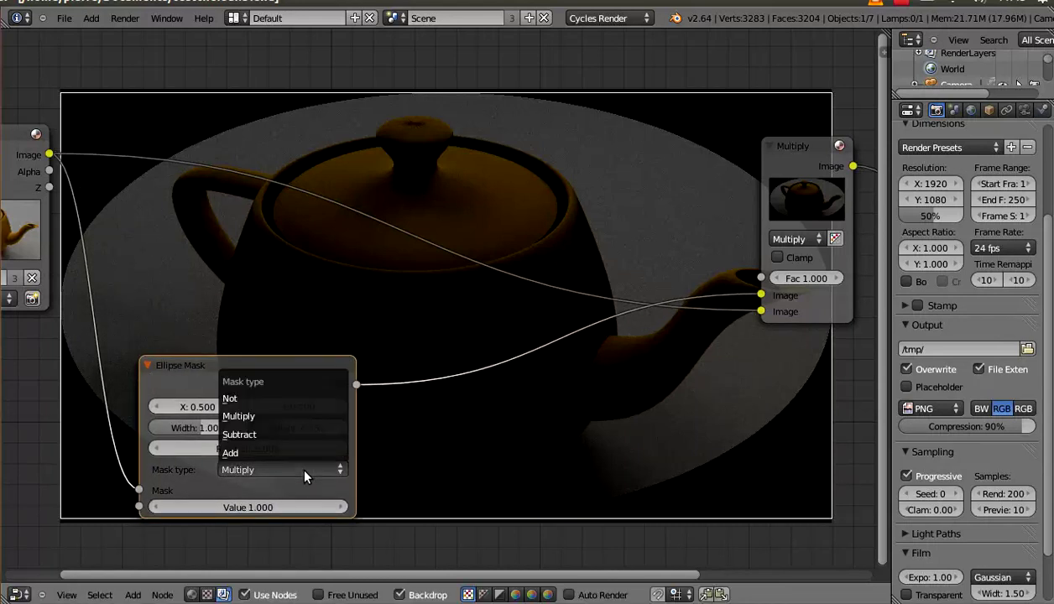
left_click(288, 437)
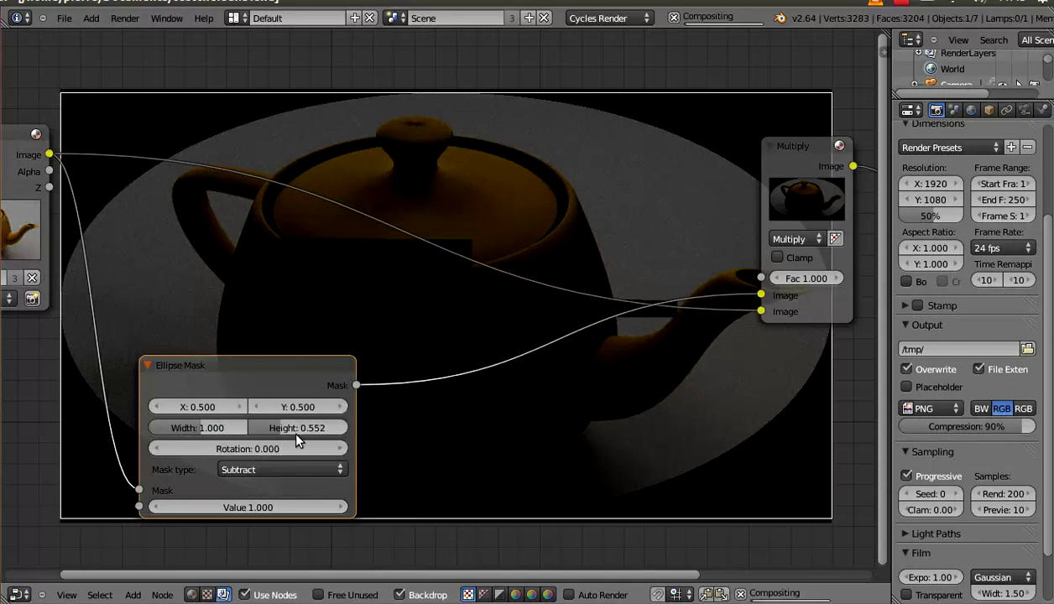
left_click(298, 469)
left_click(292, 453)
left_click(290, 467)
left_click(289, 400)
left_click(292, 468)
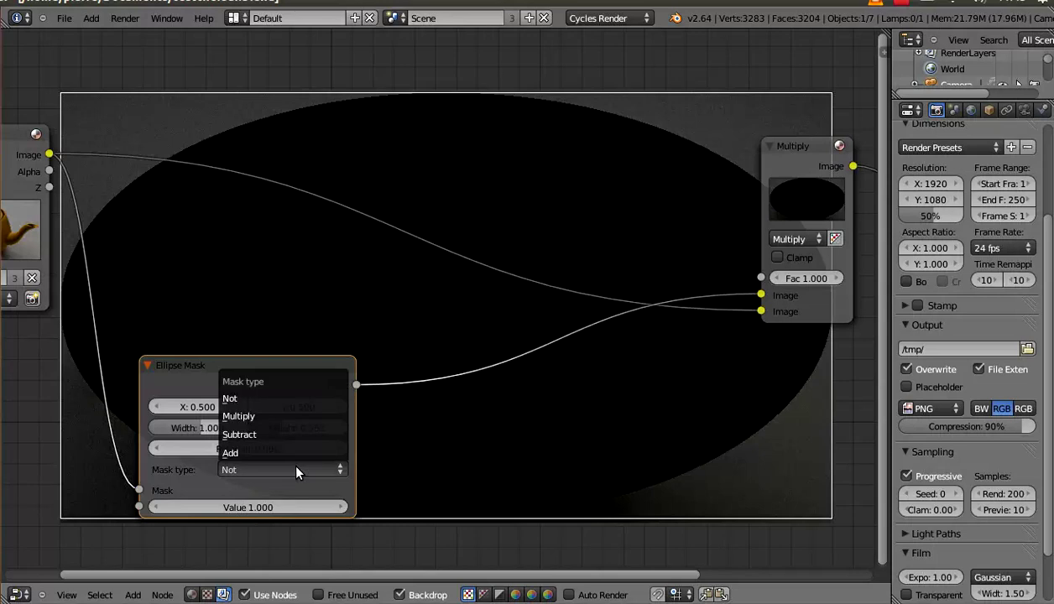
left_click(284, 416)
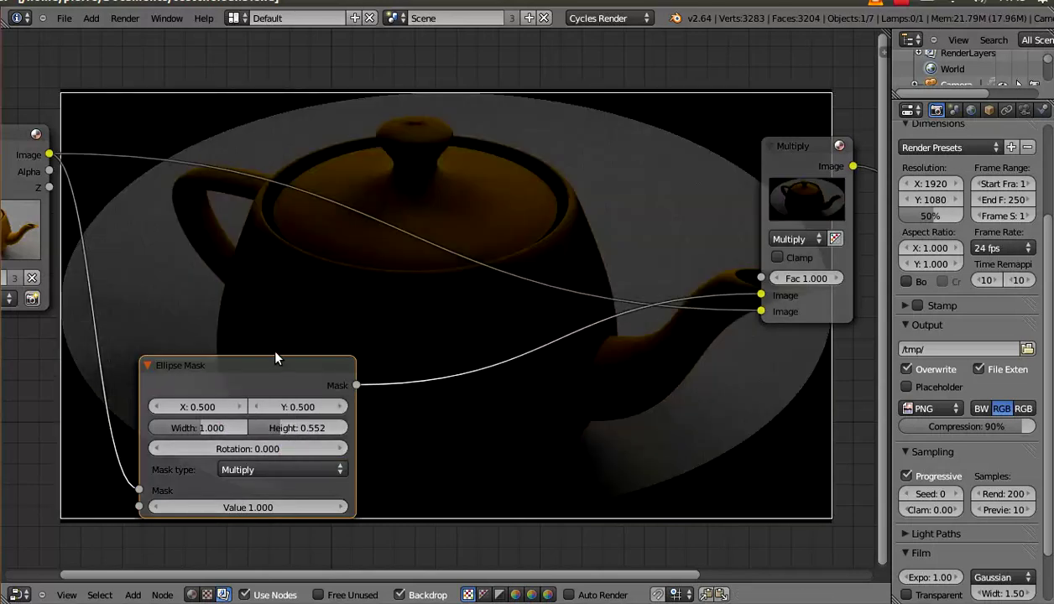
middle_click_drag(564, 364, 563, 311, "ctrl")
key("Home")
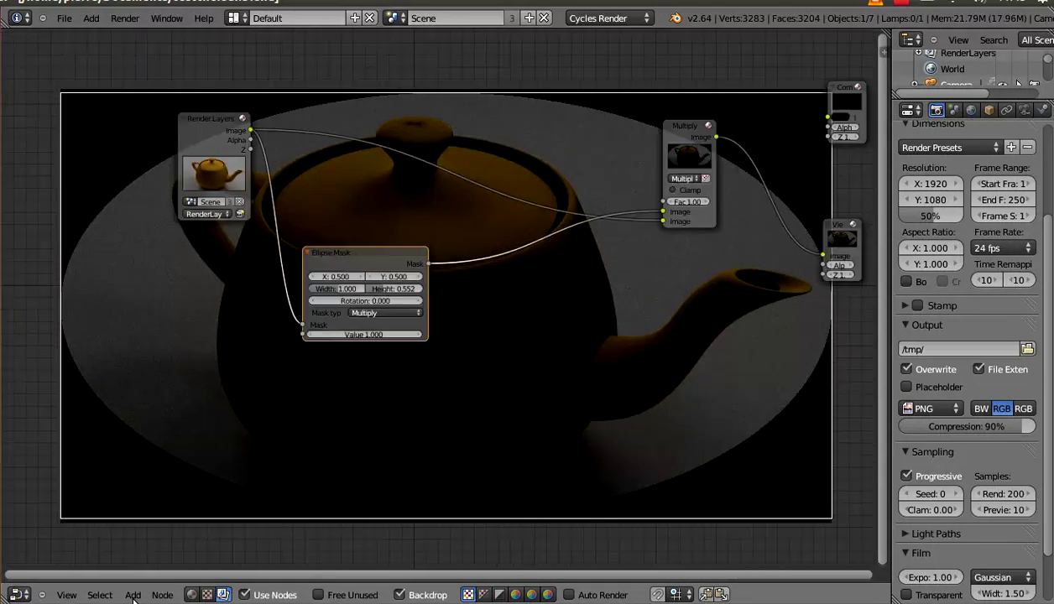
left_click(132, 594)
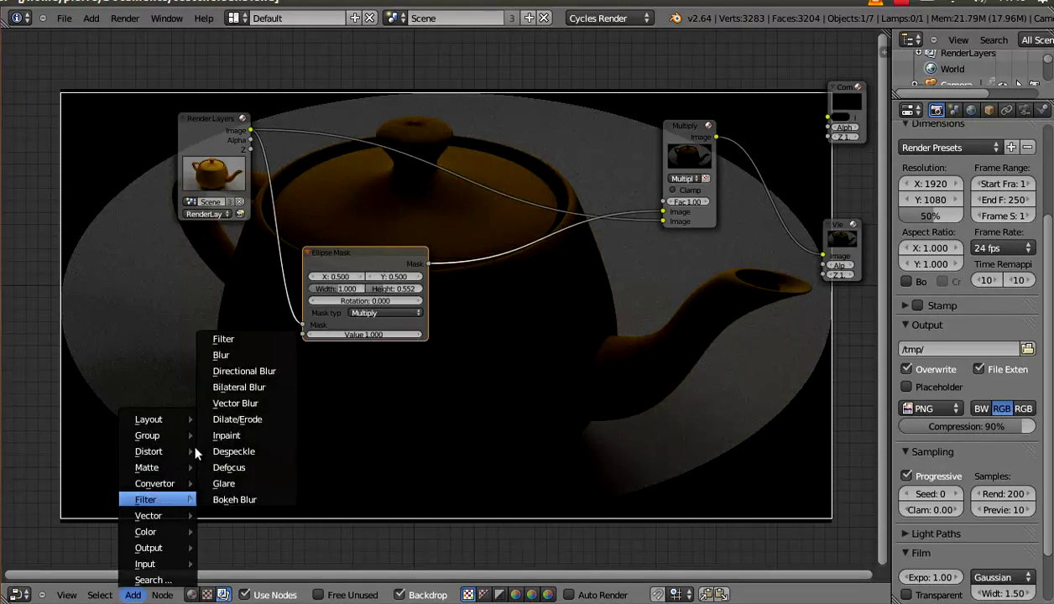
Step: Insert a Blur node on the link between the Ellipse Mask and Multiply nodes
left_click(229, 333)
key("x")
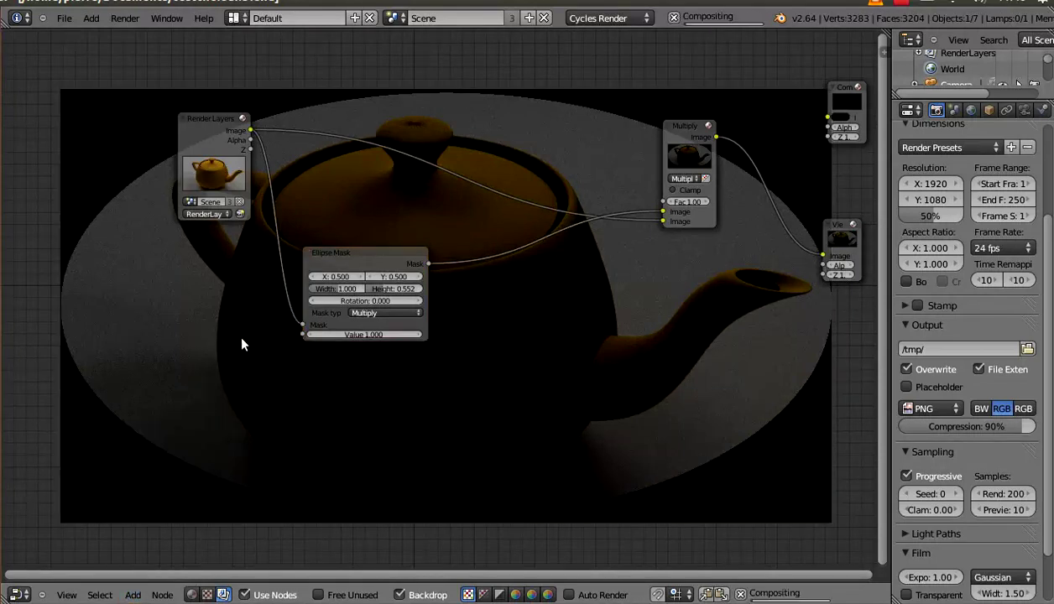
left_click(143, 587)
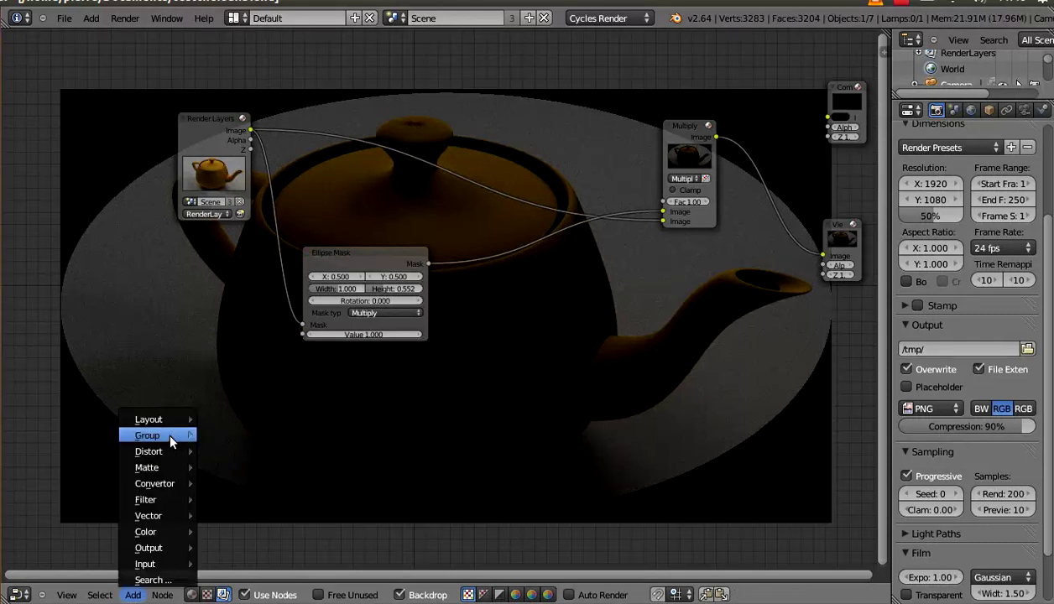
mouse_move(156, 499)
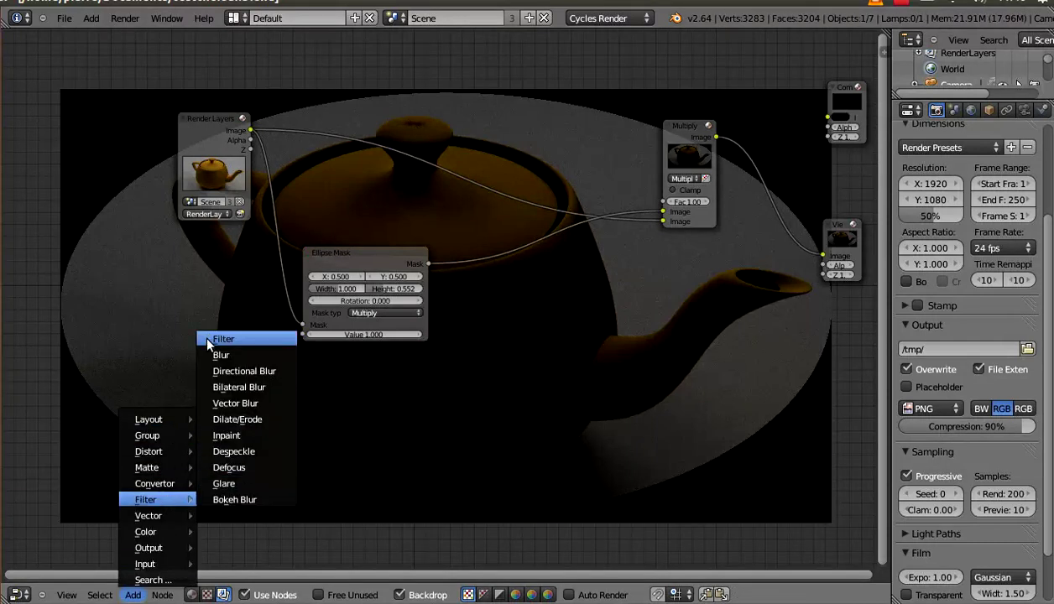
left_click(243, 350)
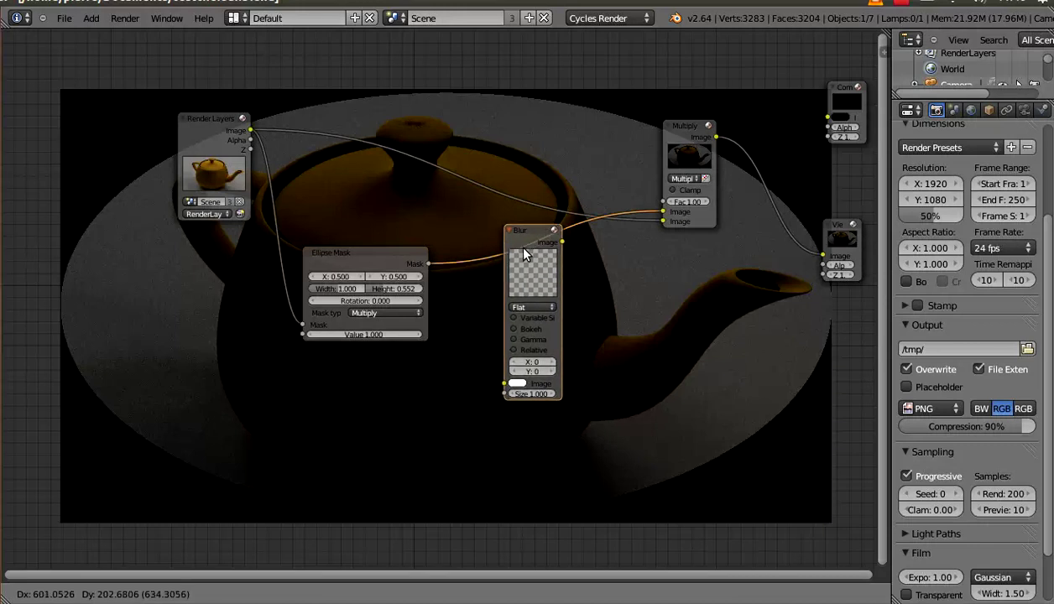
left_click(544, 247)
left_click_drag(195, 135, 126, 111)
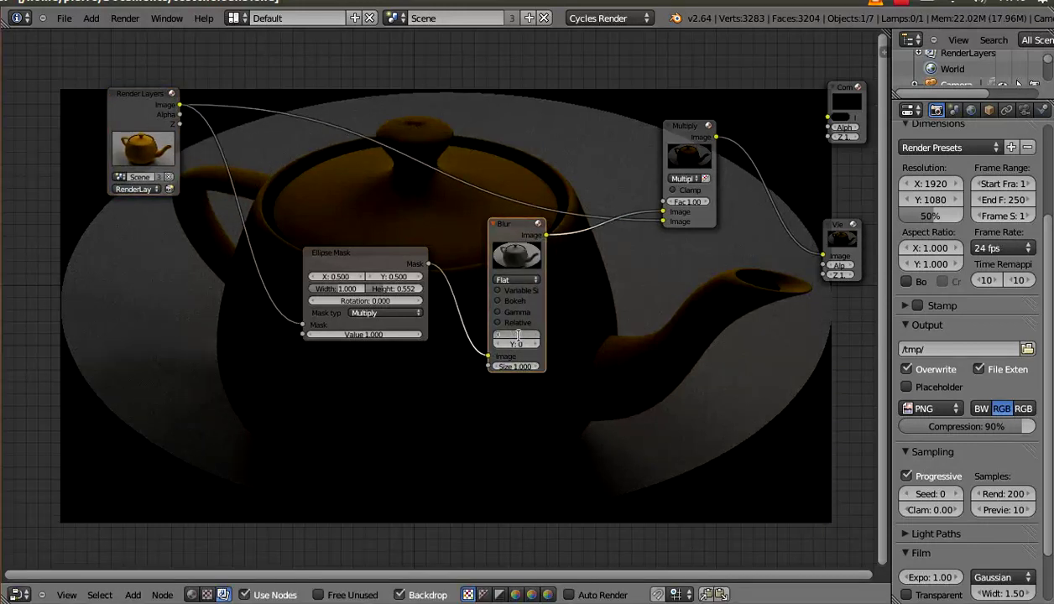
Step: Set the Blur node's X and Y sizes to 252 and keep Multiply as the blend mode
type("252")
key("Return")
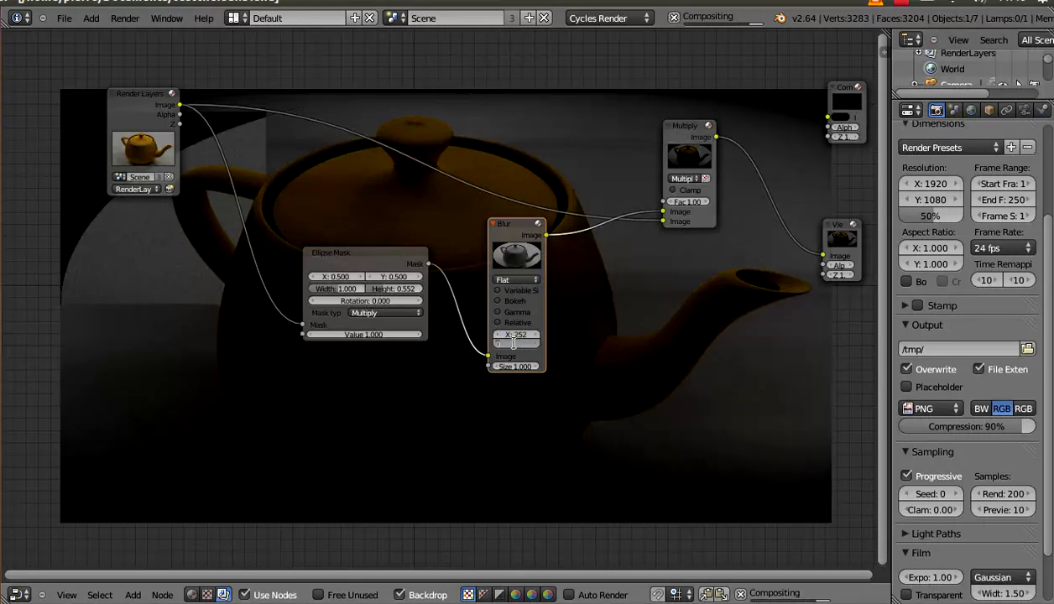
left_click(515, 343)
key("Return")
left_click(683, 179)
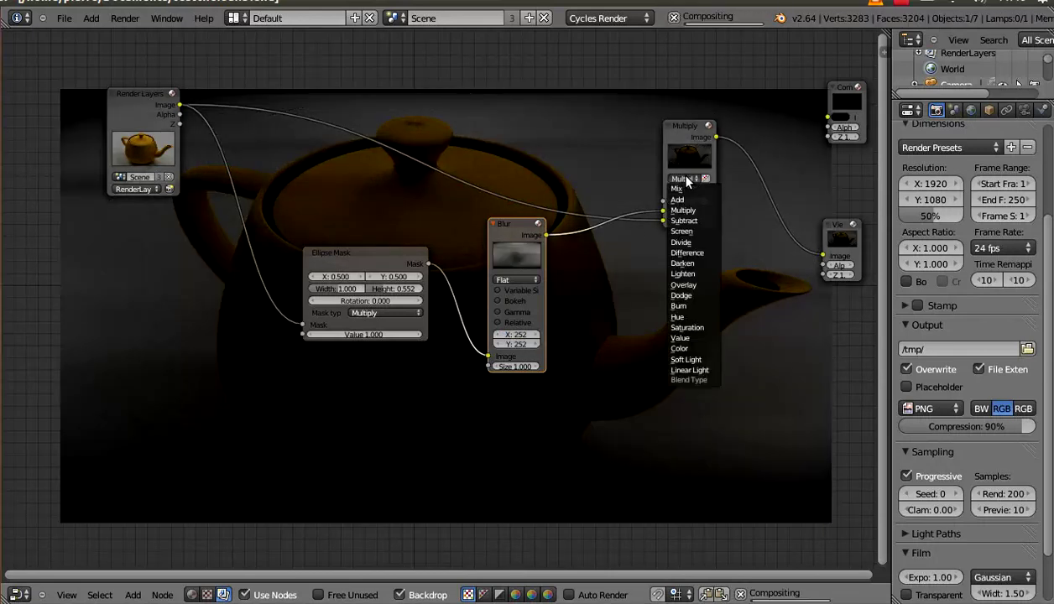
left_click(686, 211)
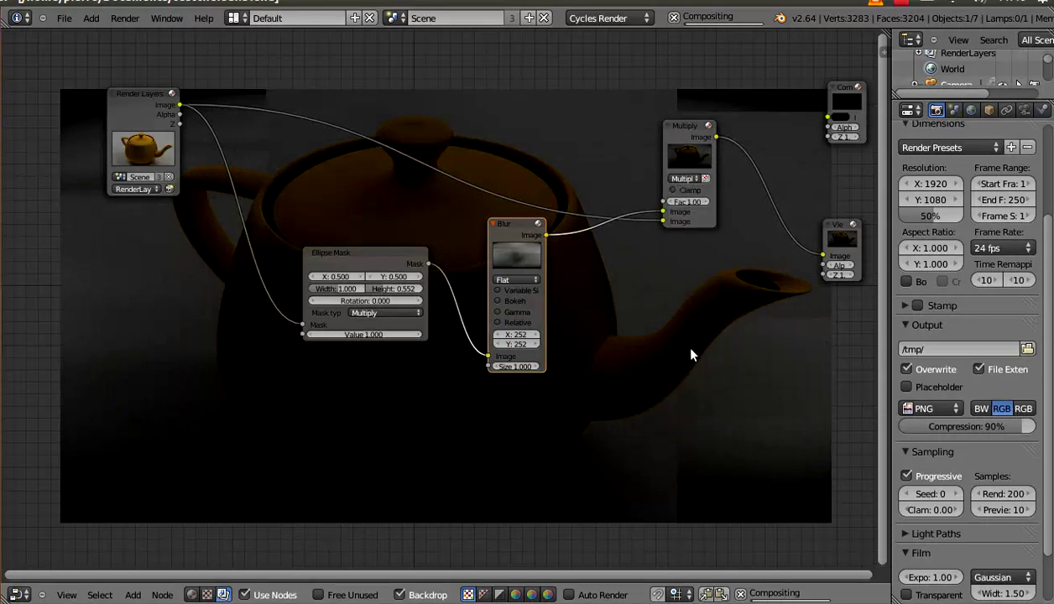
Step: Move the Render Layers node left and keep its Image output plugged into the Ellipse Mask's Mask input
scroll(450, 325, "up", 3)
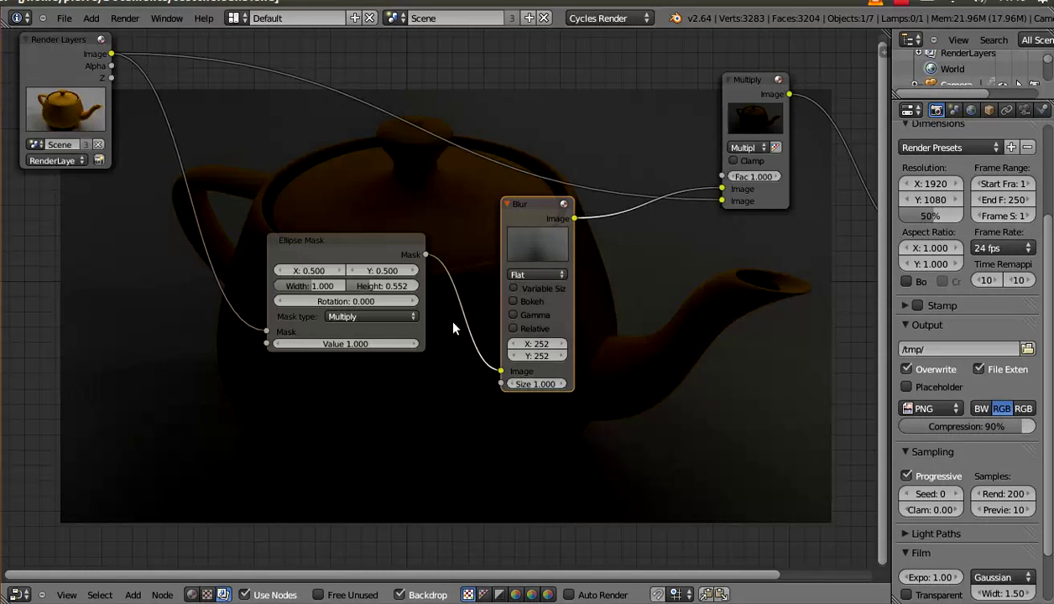
middle_click_drag(452, 328, 519, 369)
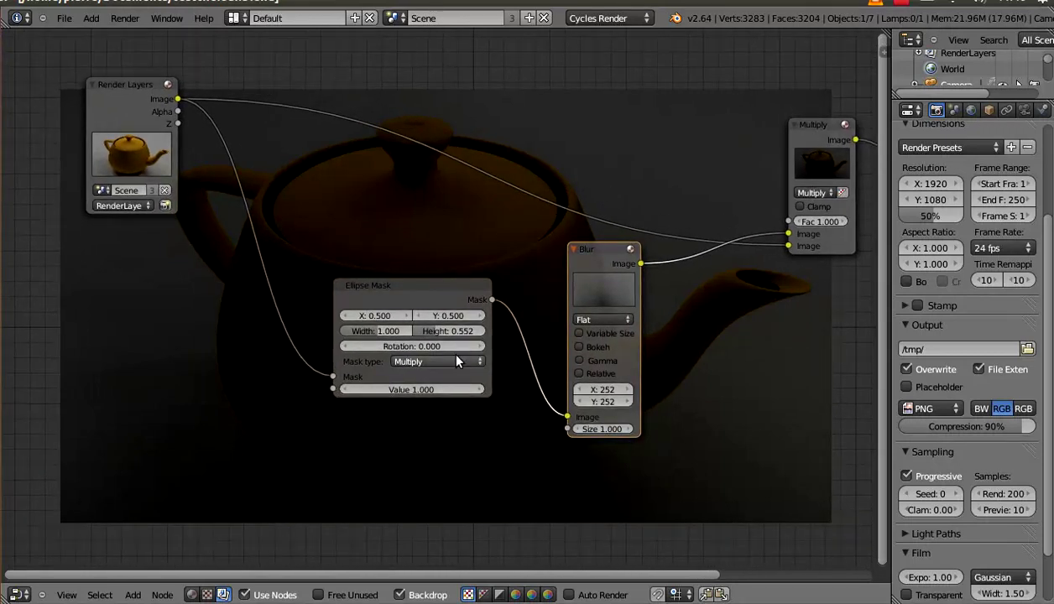
left_click_drag(147, 133, 110, 161)
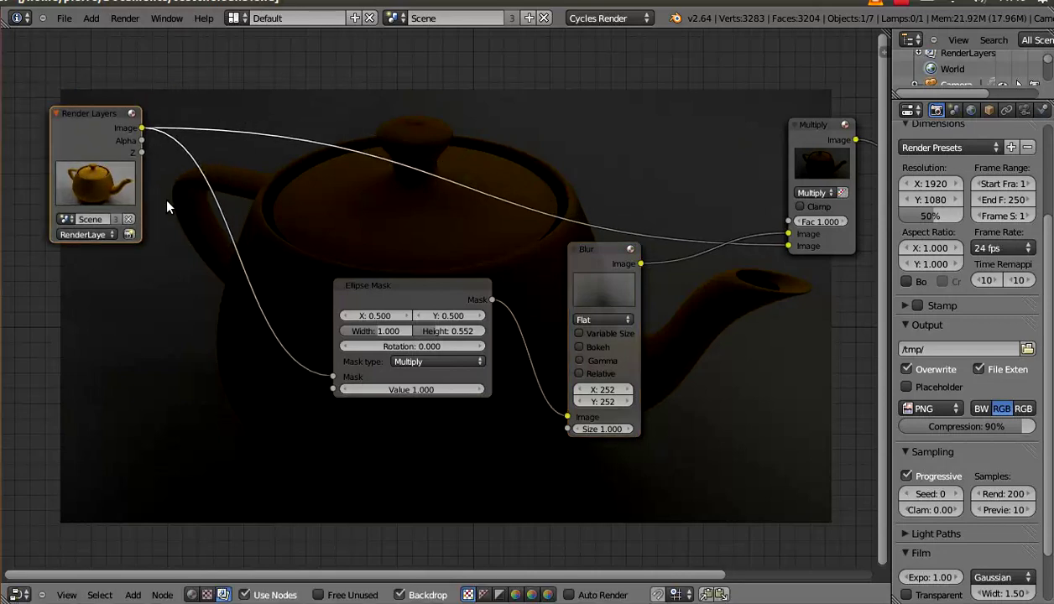
left_click_drag(333, 377, 333, 389)
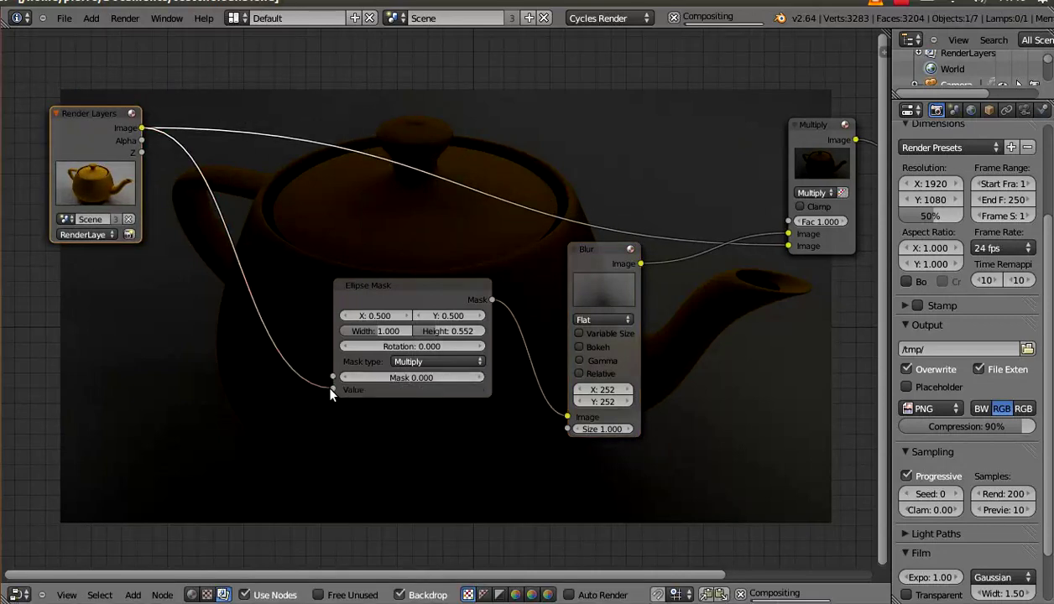
left_click_drag(333, 390, 332, 378)
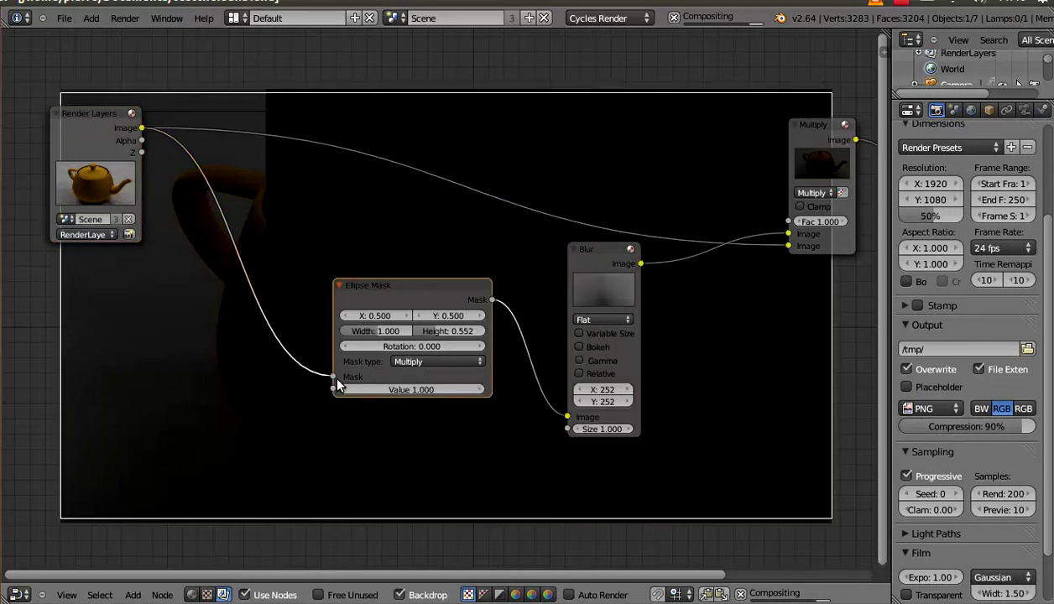
Step: Shift the Ellipse Mask and Blur nodes left and down, then zoom out over the tree
left_click_drag(420, 291, 359, 294)
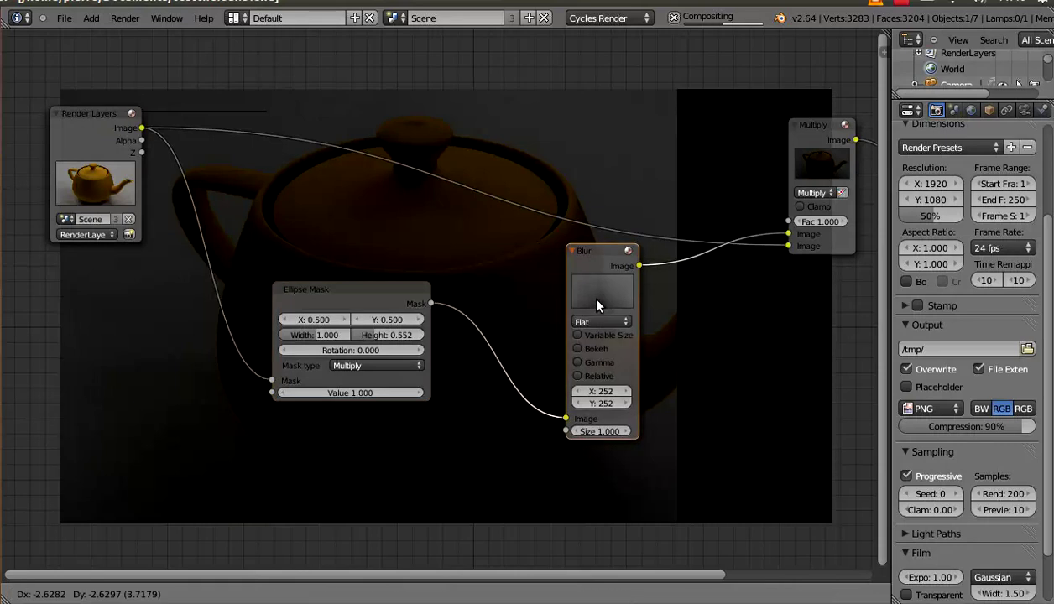
left_click_drag(594, 287, 530, 311)
middle_click_drag(393, 277, 375, 296)
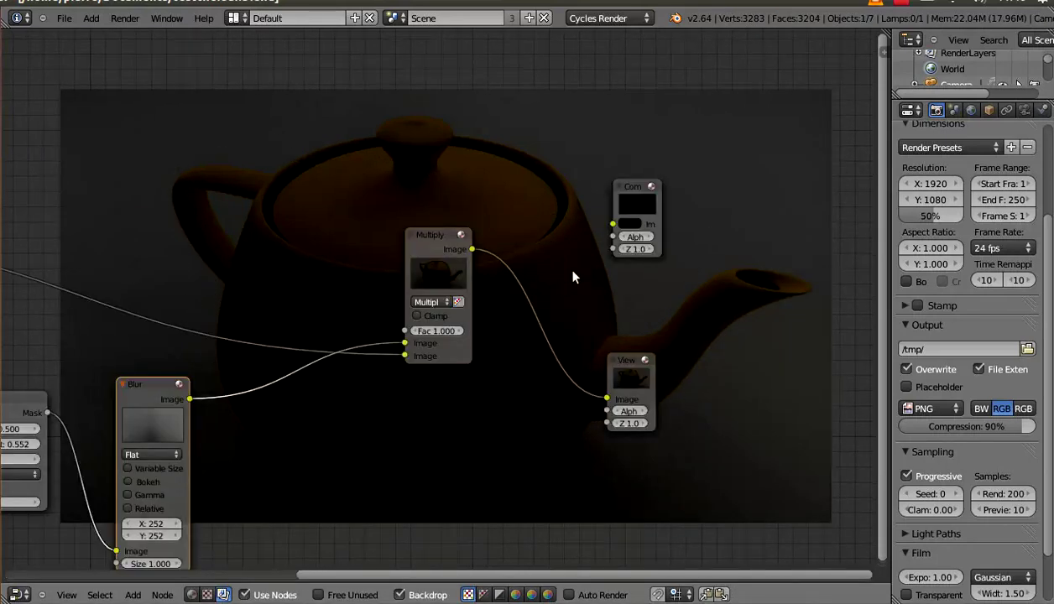
scroll(558, 363, "down", 2)
scroll(545, 380, "down", 1)
Step: Insert an RGB Curves node between the Multiply and Viewer nodes
left_click_drag(648, 341, 718, 353)
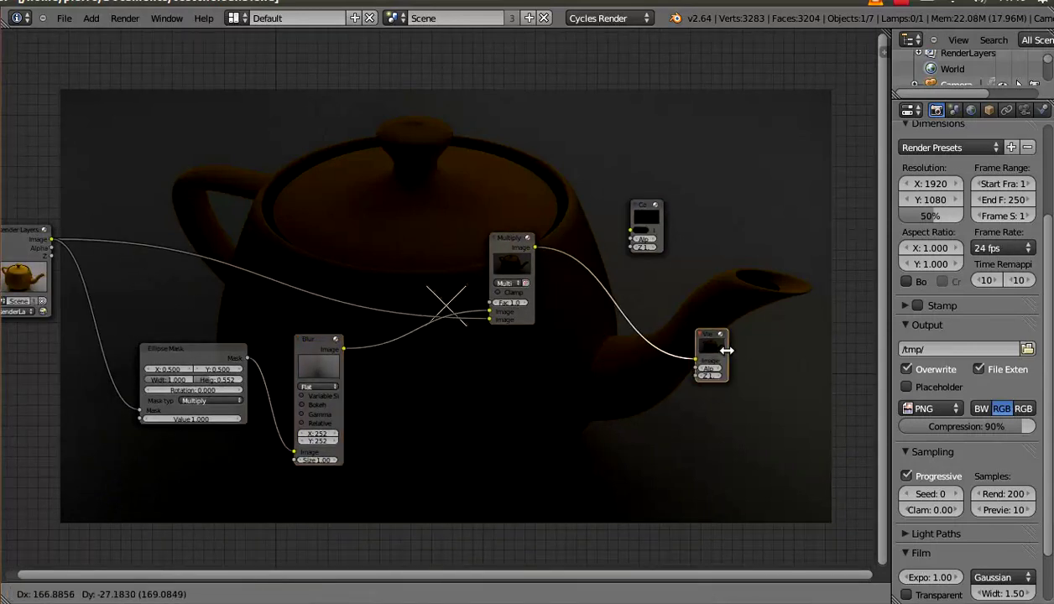
left_click(132, 595)
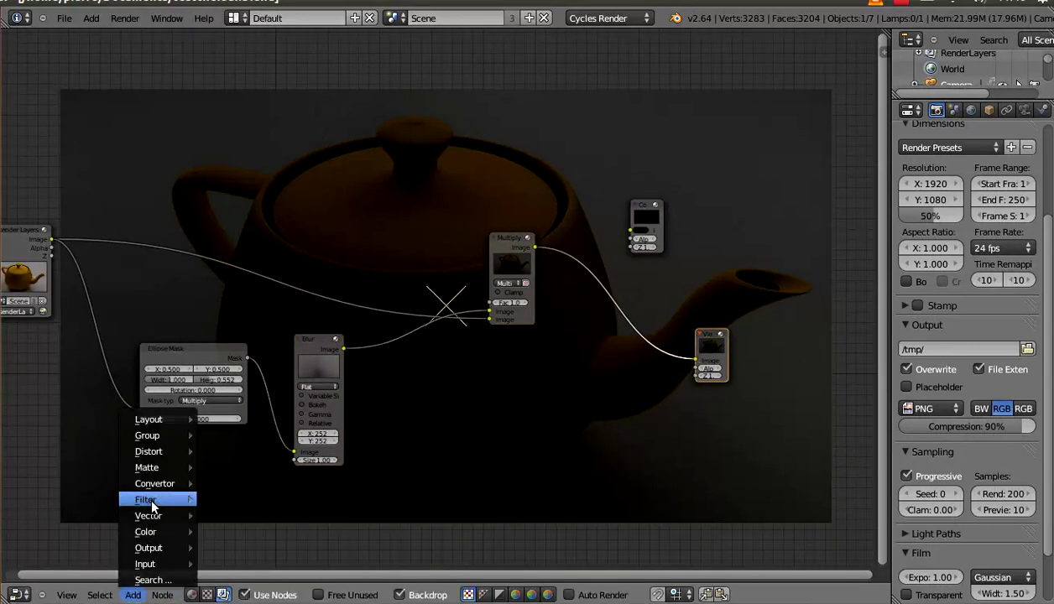
mouse_move(146, 531)
left_click(291, 355)
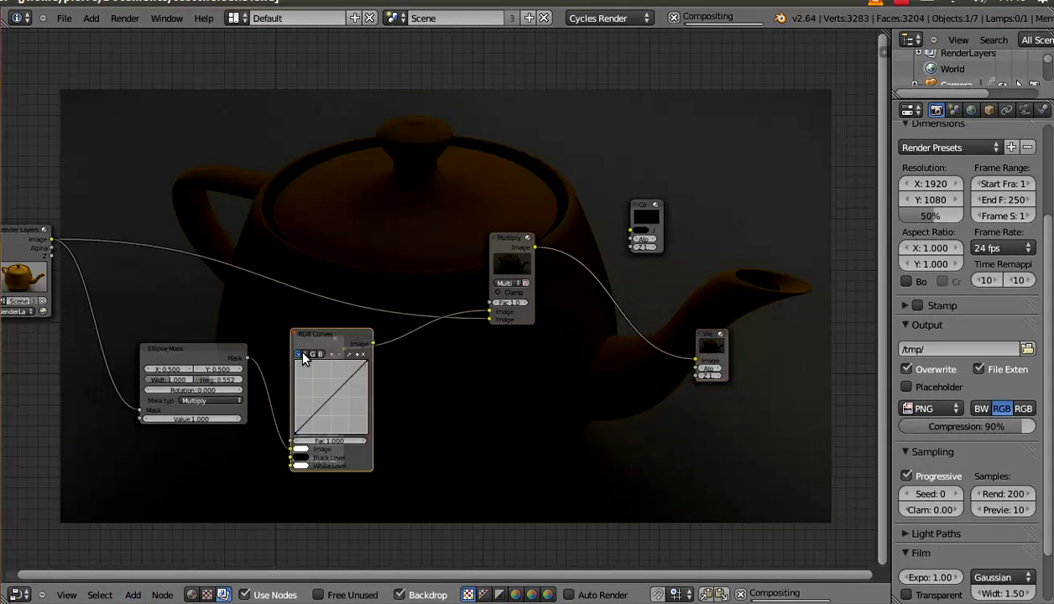
left_click(637, 335)
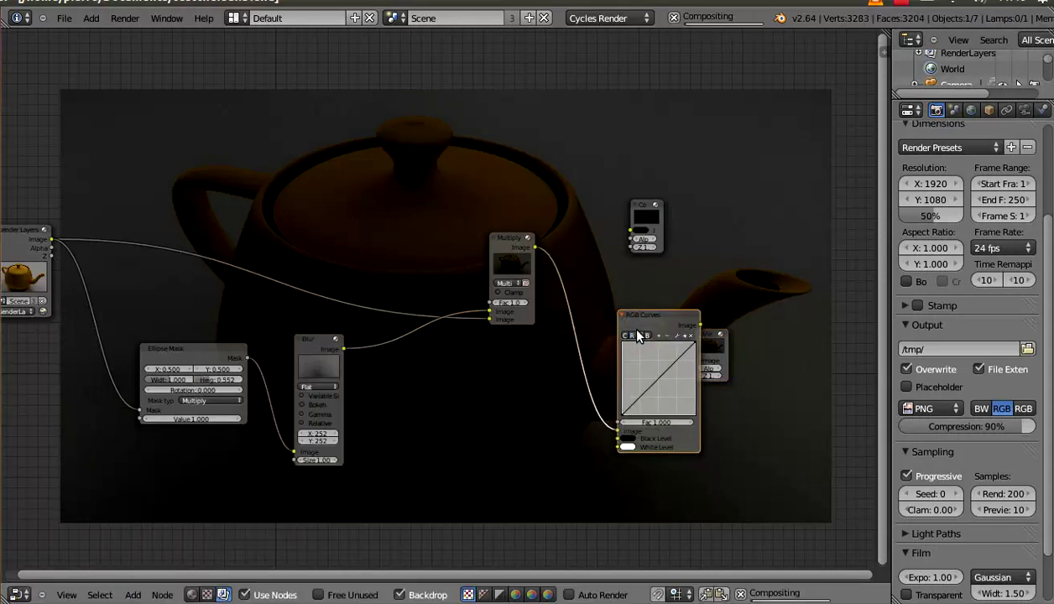
Step: Raise the RGB curve to a 0.255/0.544 point to brighten the teapot, placing the Viewer beside it
left_click(627, 365)
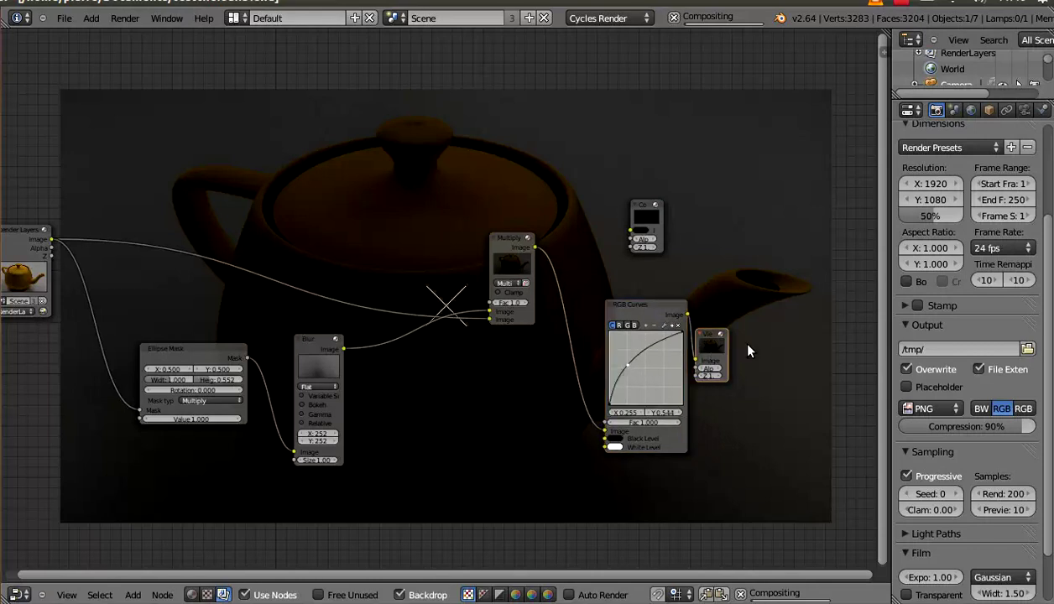
left_click_drag(732, 336, 765, 336)
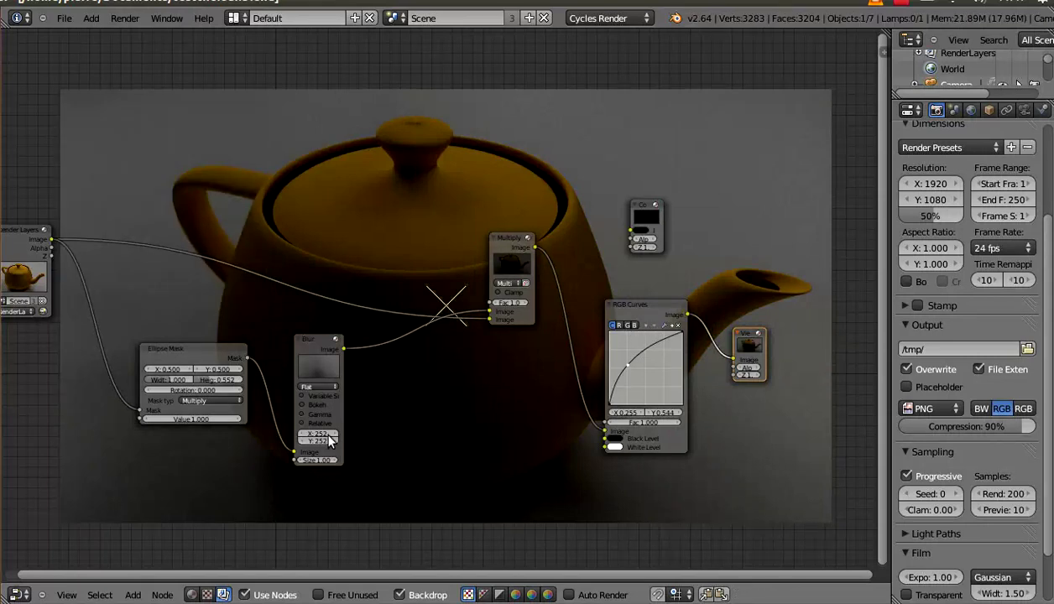
scroll(418, 428, "up", 1)
scroll(473, 430, "up", 1)
scroll(471, 455, "up", 2)
Step: Change the Blur node's X and Y sizes from 252 to 25
middle_click_drag(472, 456, 538, 279)
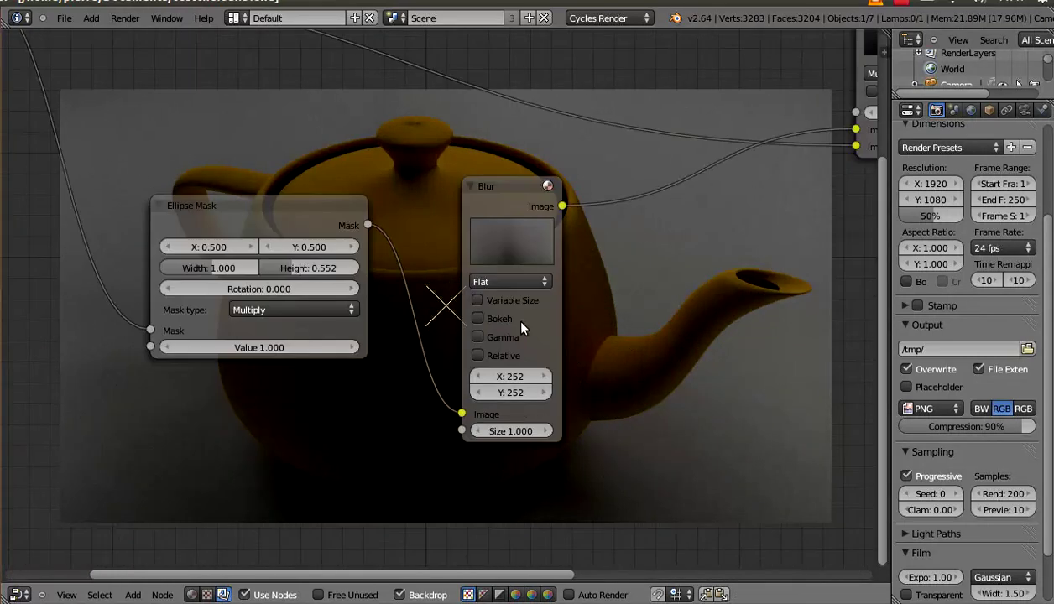
left_click(510, 377)
type("25")
key("Return")
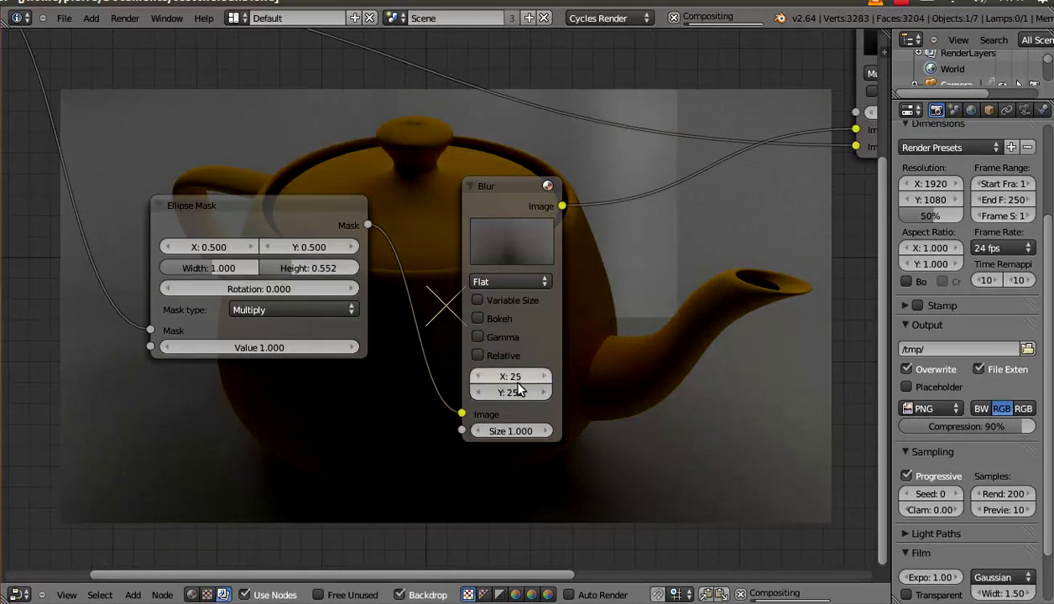
left_click(518, 392)
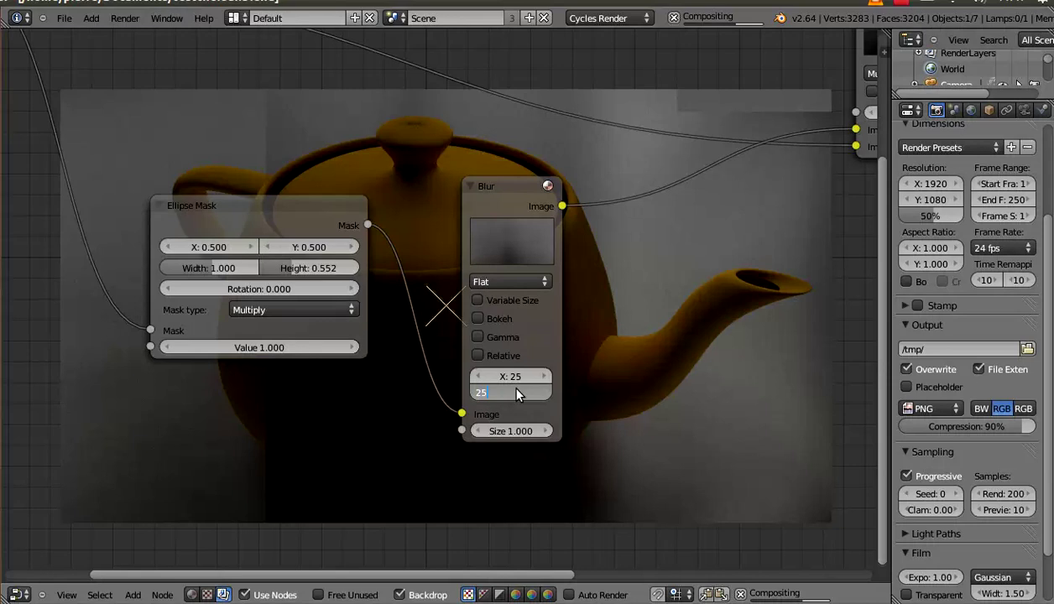
key("Return")
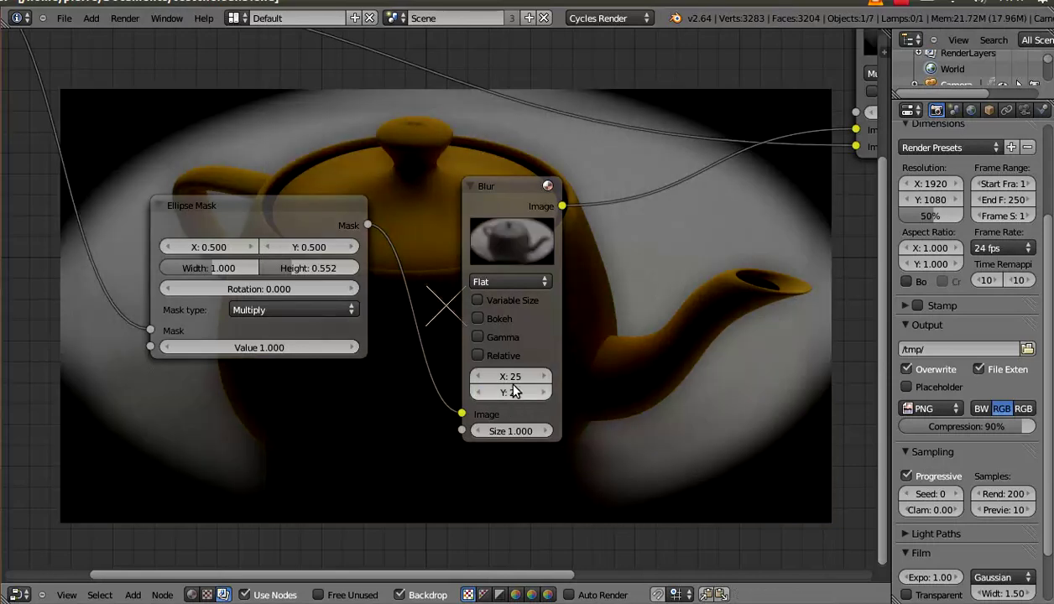
key("Home")
scroll(684, 229, "down", 2)
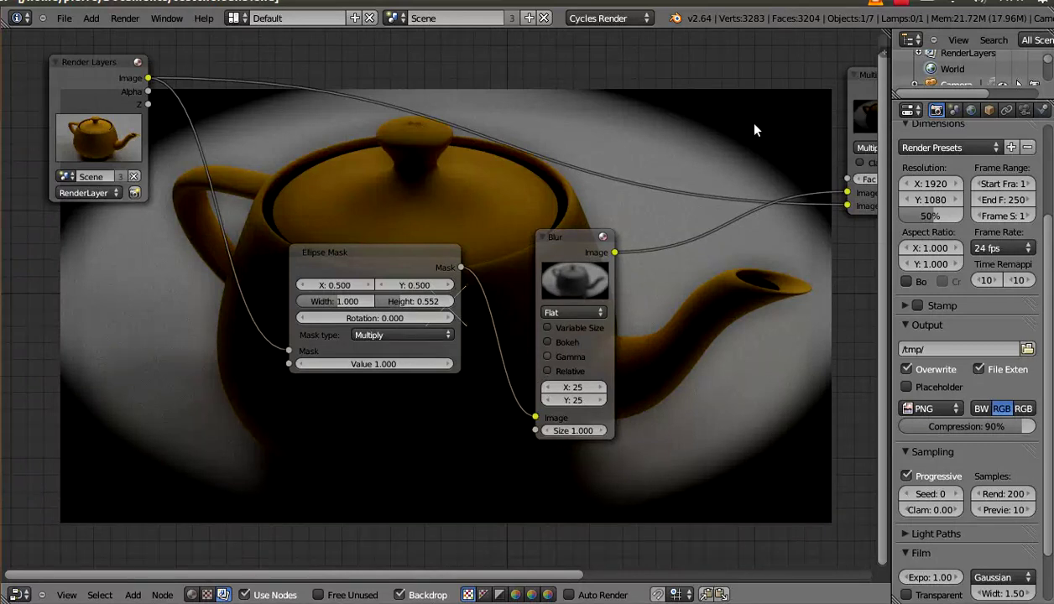
scroll(753, 129, "down", 1)
scroll(754, 128, "down", 1)
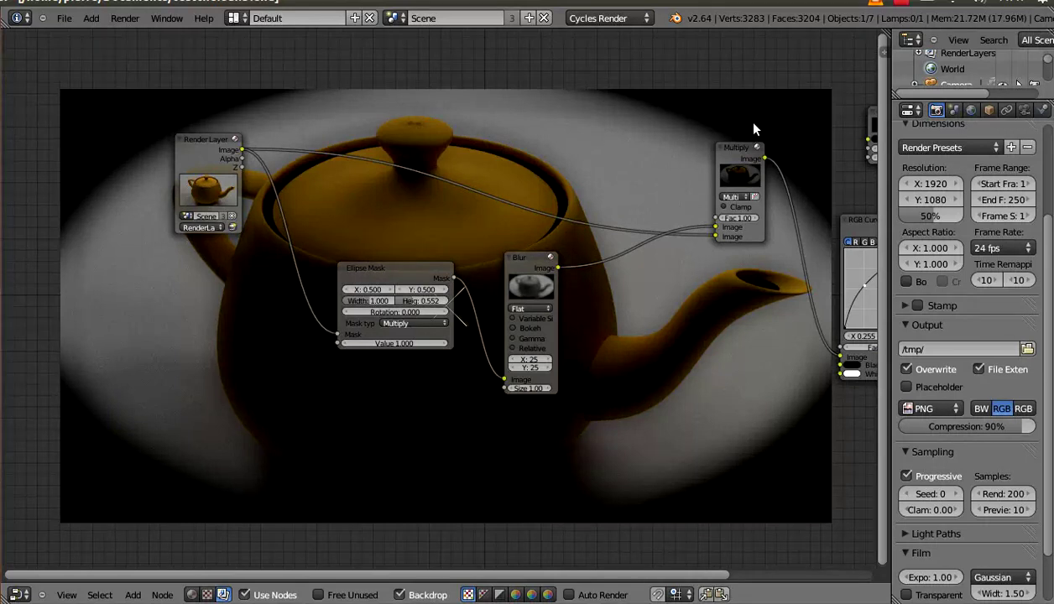
Step: Link the Multiply output to the Composite node's Image input, leaving the Ellipse Mask type as Multiply
middle_click_drag(753, 128, 672, 153)
left_click_drag(684, 182, 786, 165)
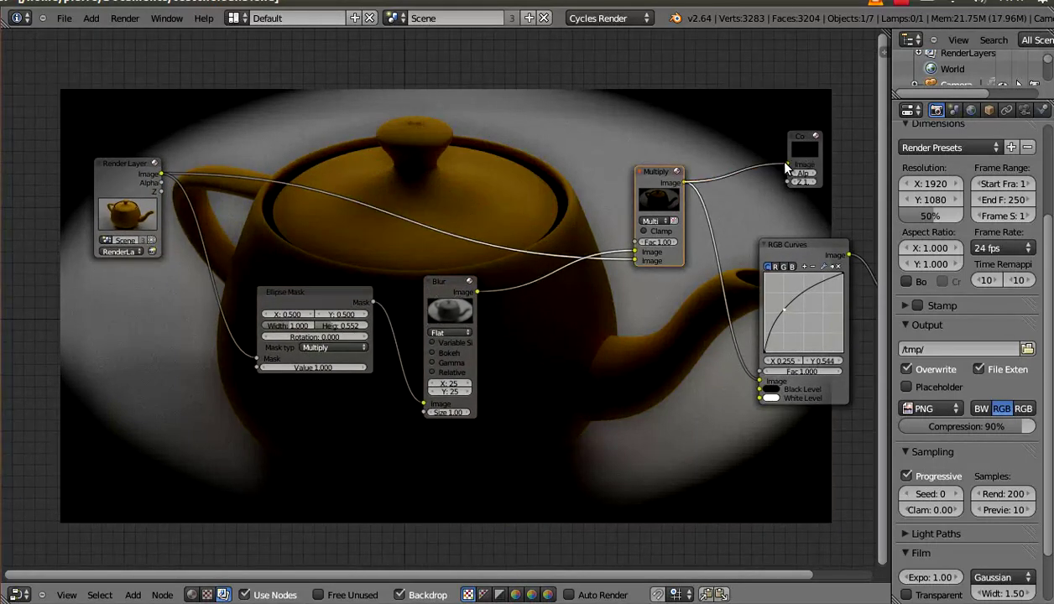
left_click(348, 343)
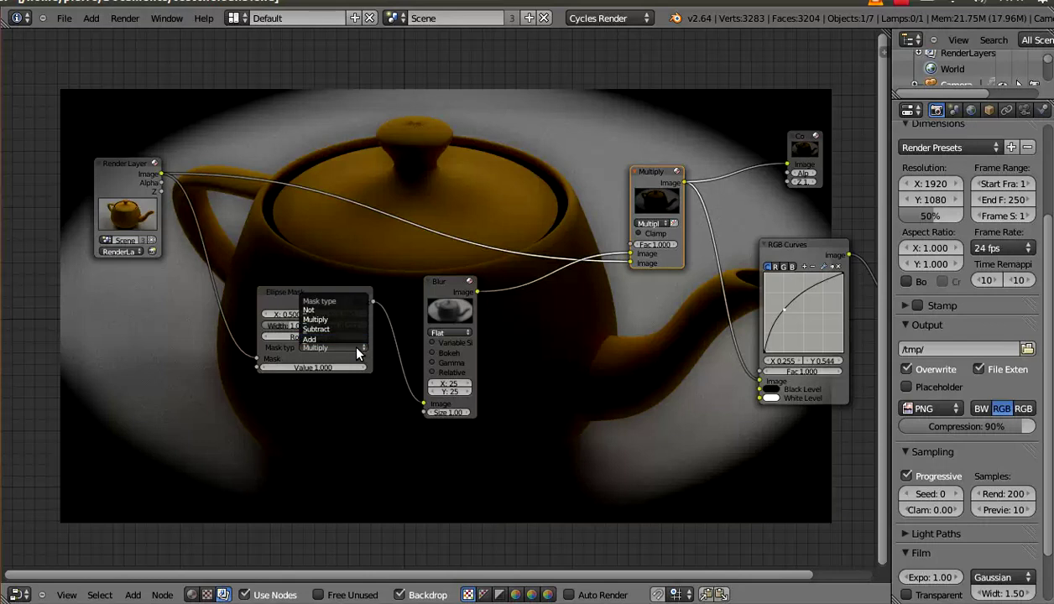
left_click(358, 351)
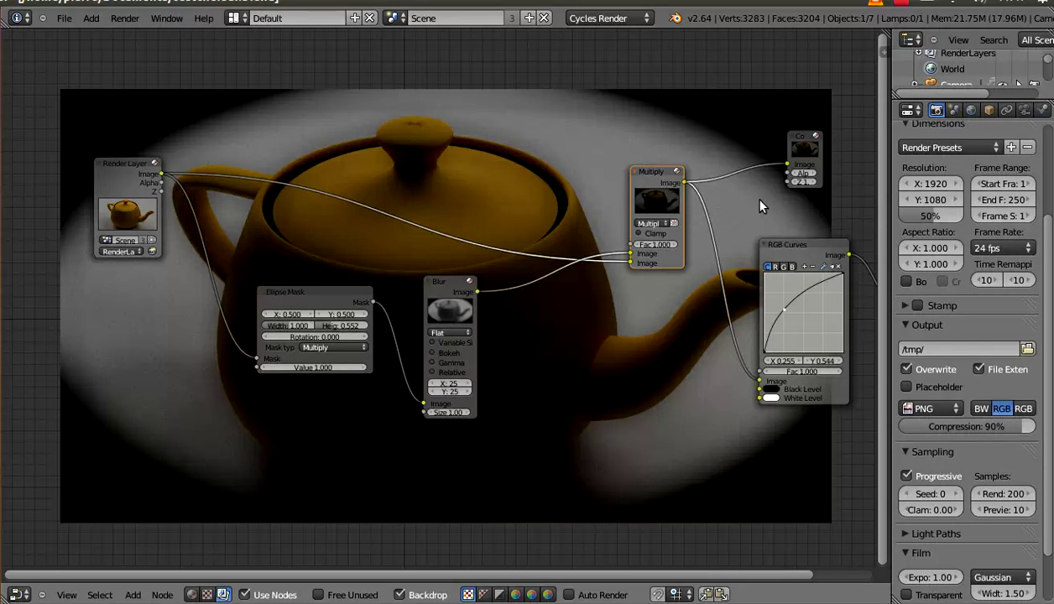
scroll(759, 200, "down", 2)
left_click(812, 290)
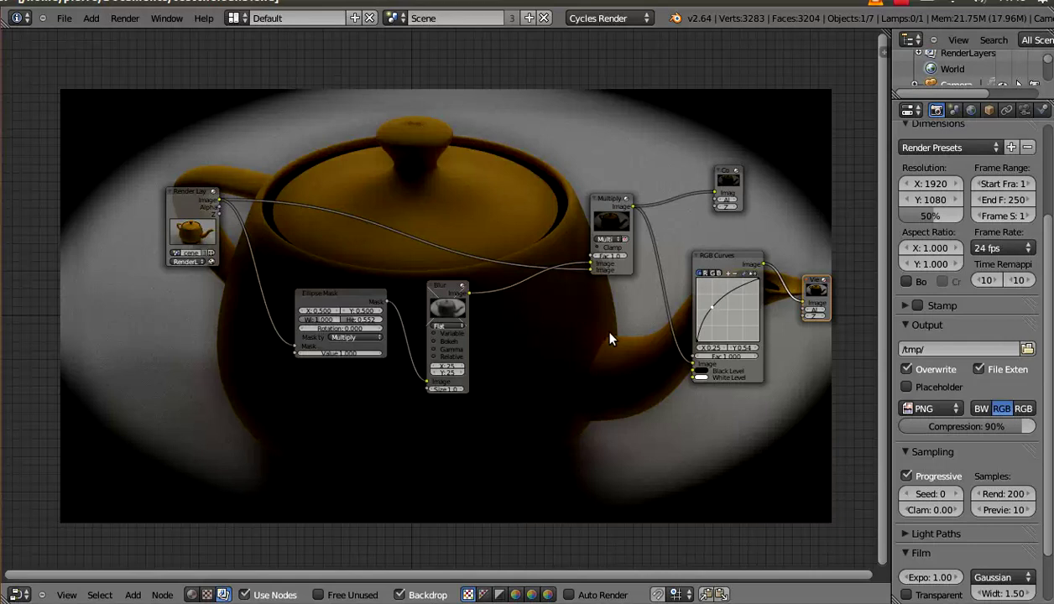
scroll(465, 417, "up", 3)
scroll(466, 417, "up", 1)
scroll(529, 306, "down", 1)
scroll(529, 306, "down", 2)
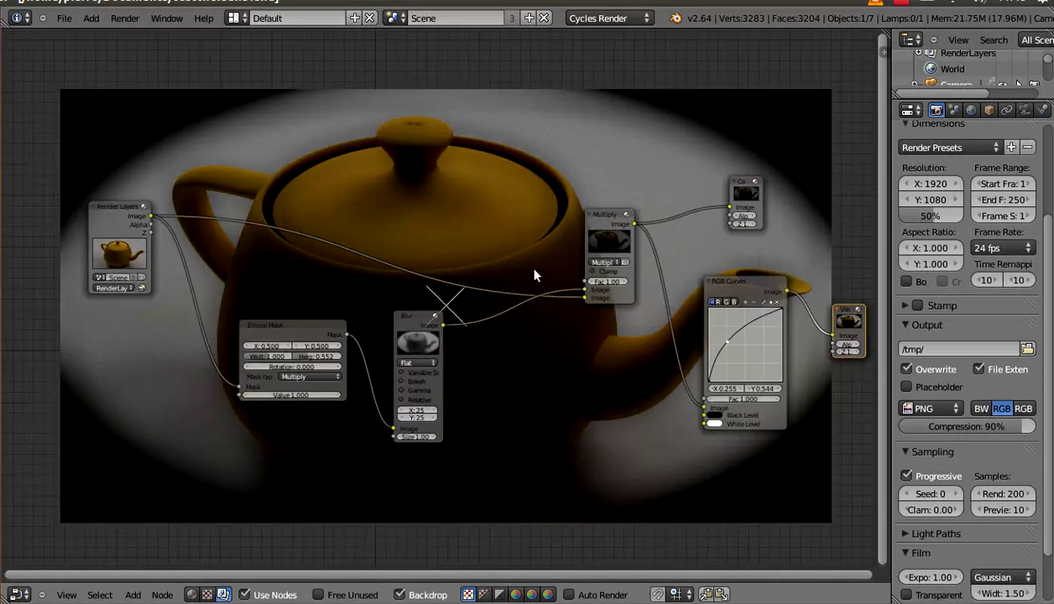
scroll(534, 277, "down", 1)
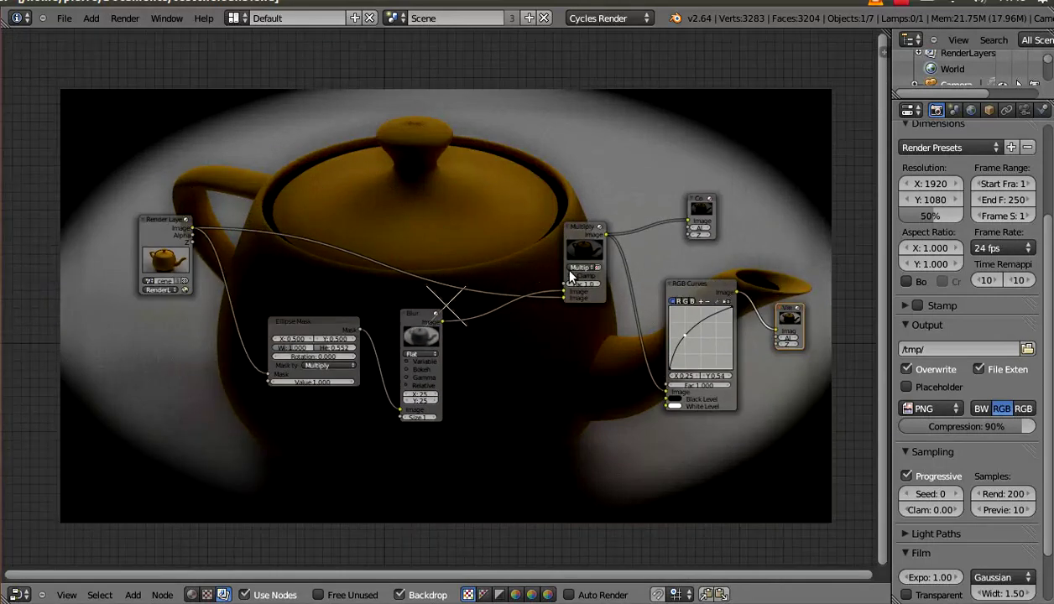